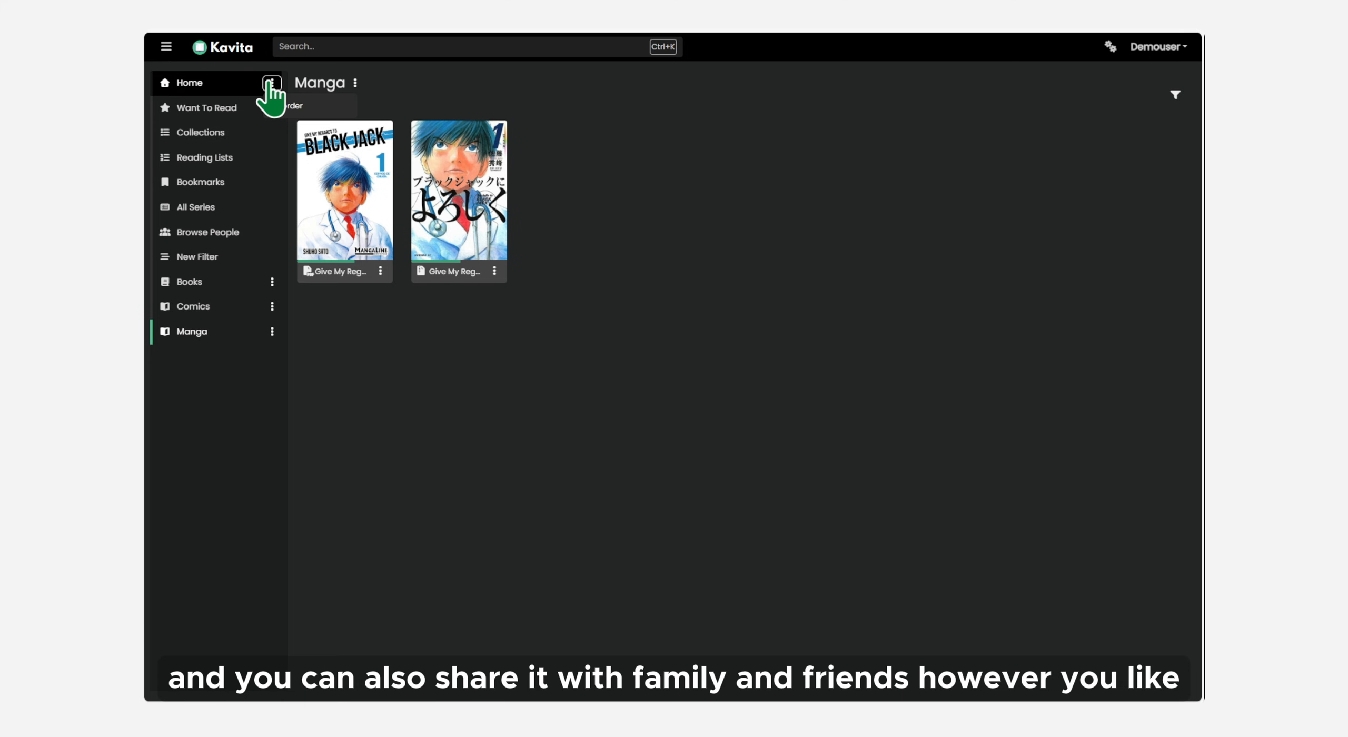
# - Create a folder named kavita in the docker directory of the shared folder
pyautogui.click(240, 85)
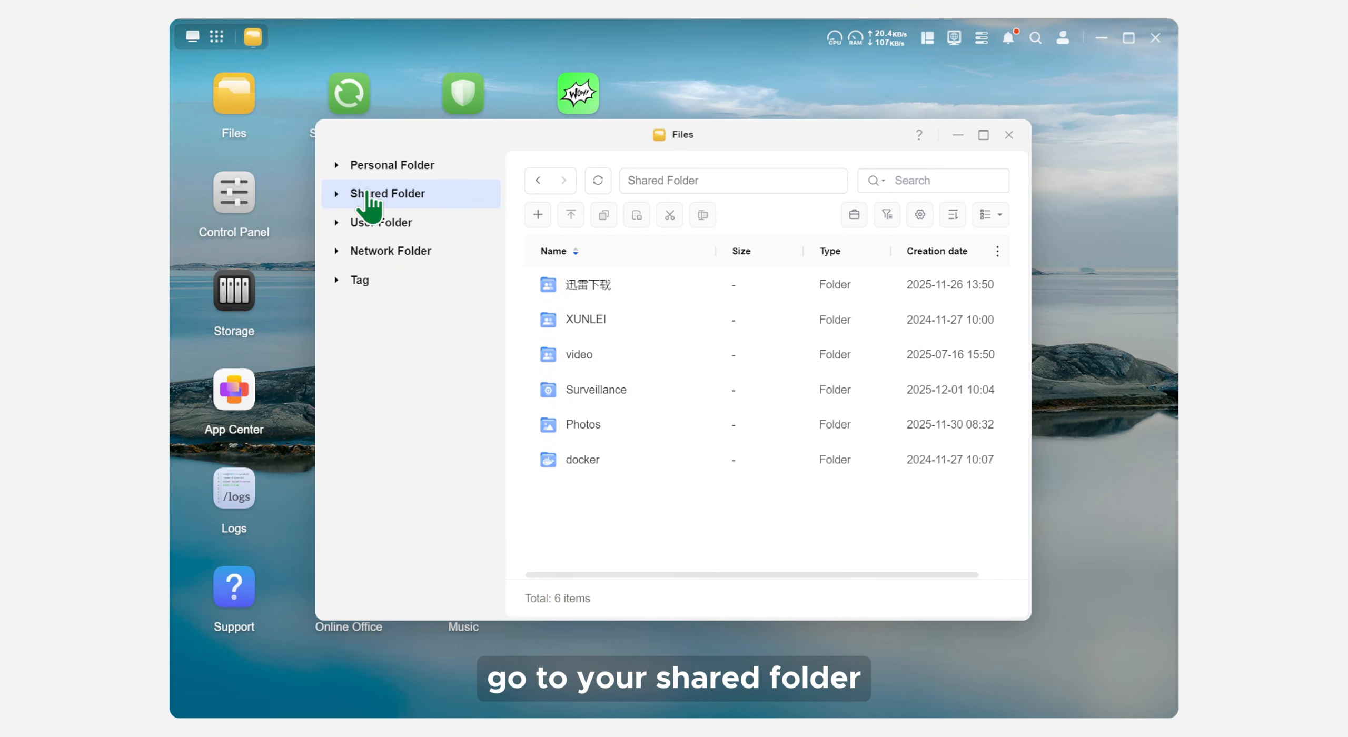
pyautogui.doubleClick(640, 460)
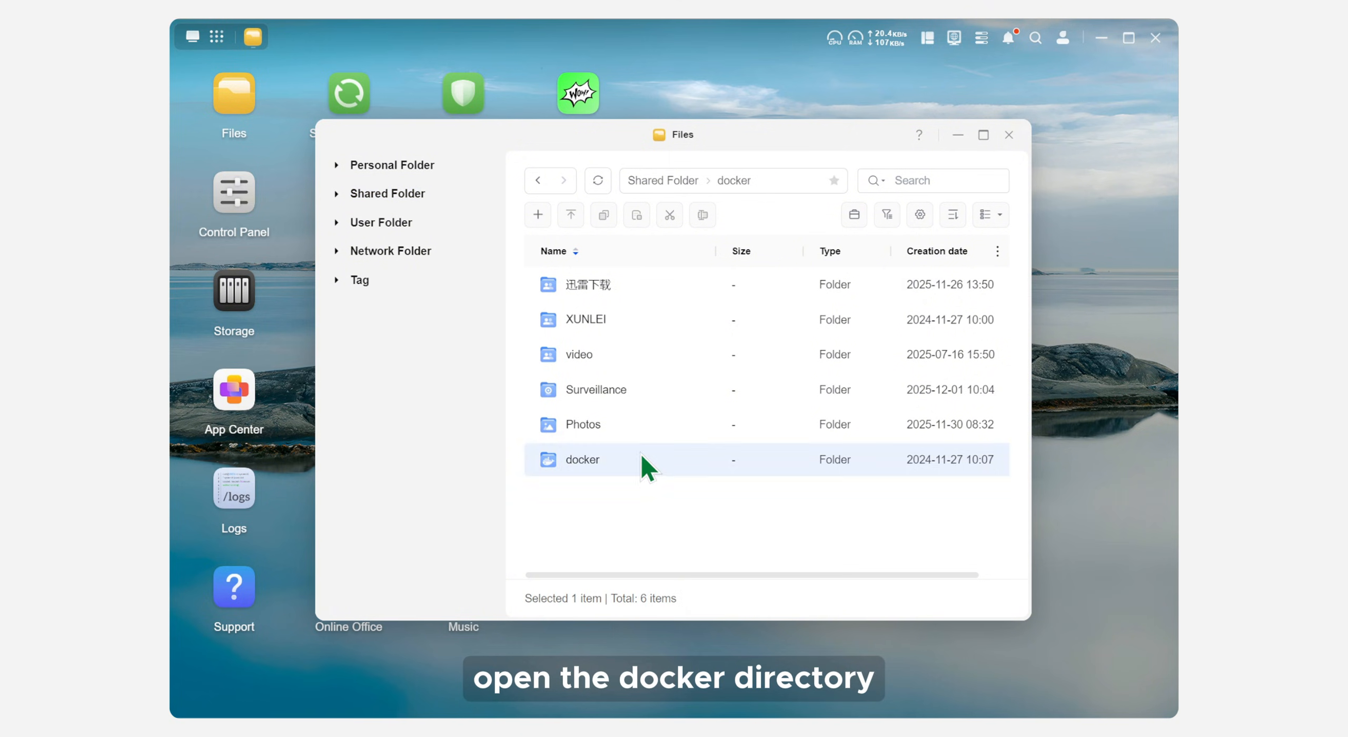
pyautogui.click(538, 214)
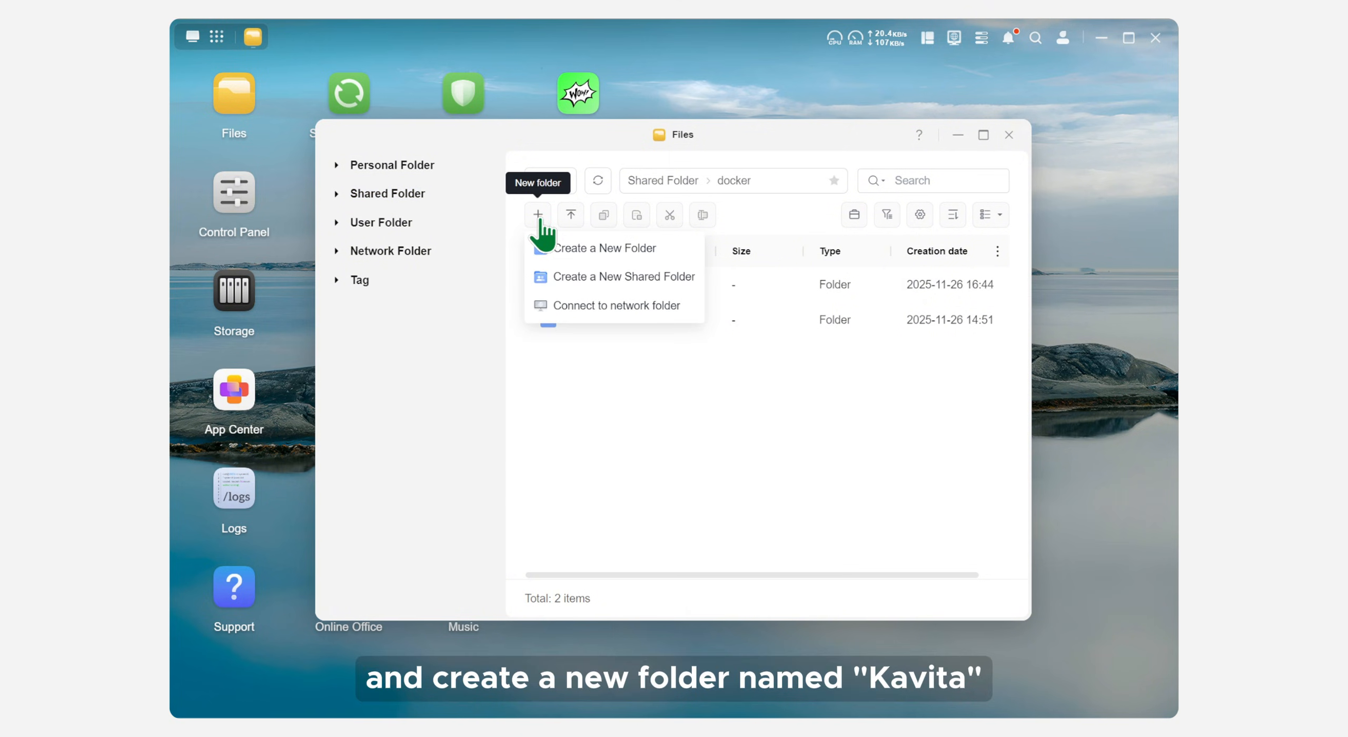
pyautogui.click(593, 248)
pyautogui.write('kavita')
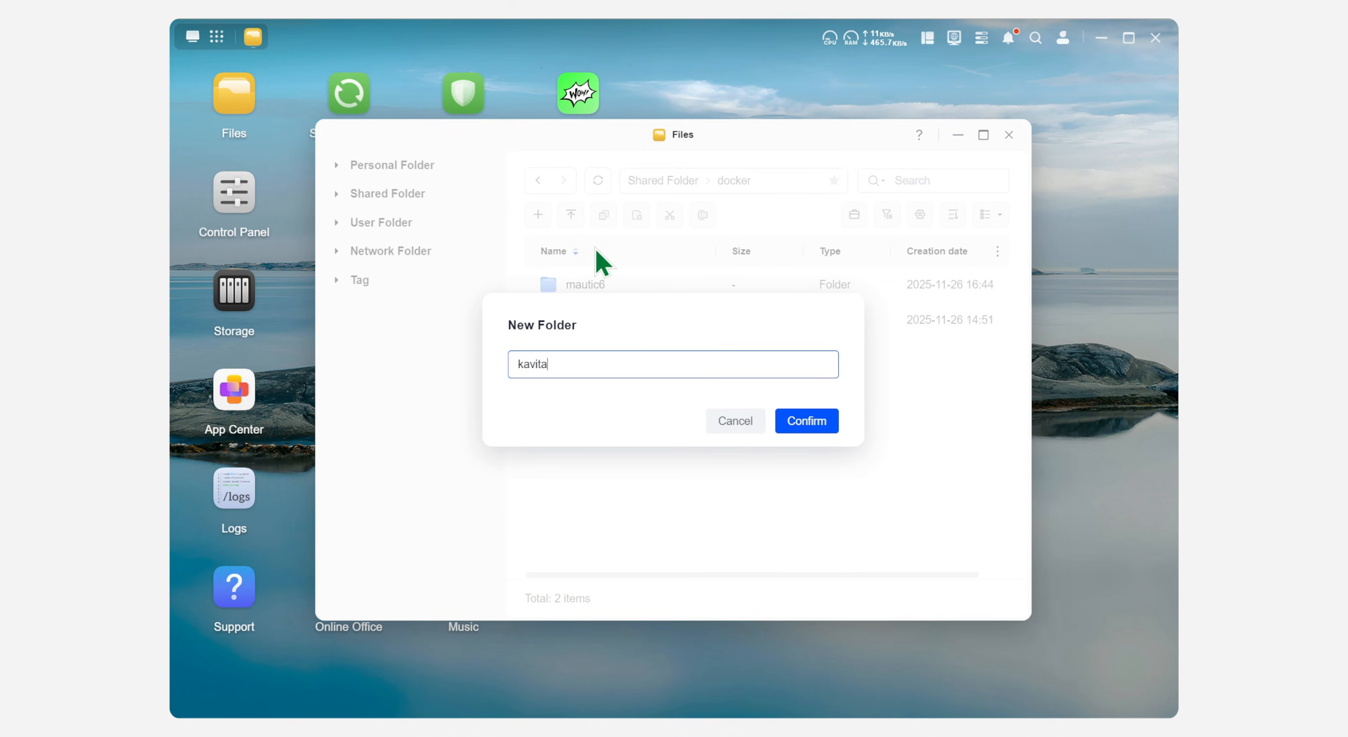
pyautogui.press('Return')
# - Create a folder named config inside the kavita folder
pyautogui.doubleClick(624, 322)
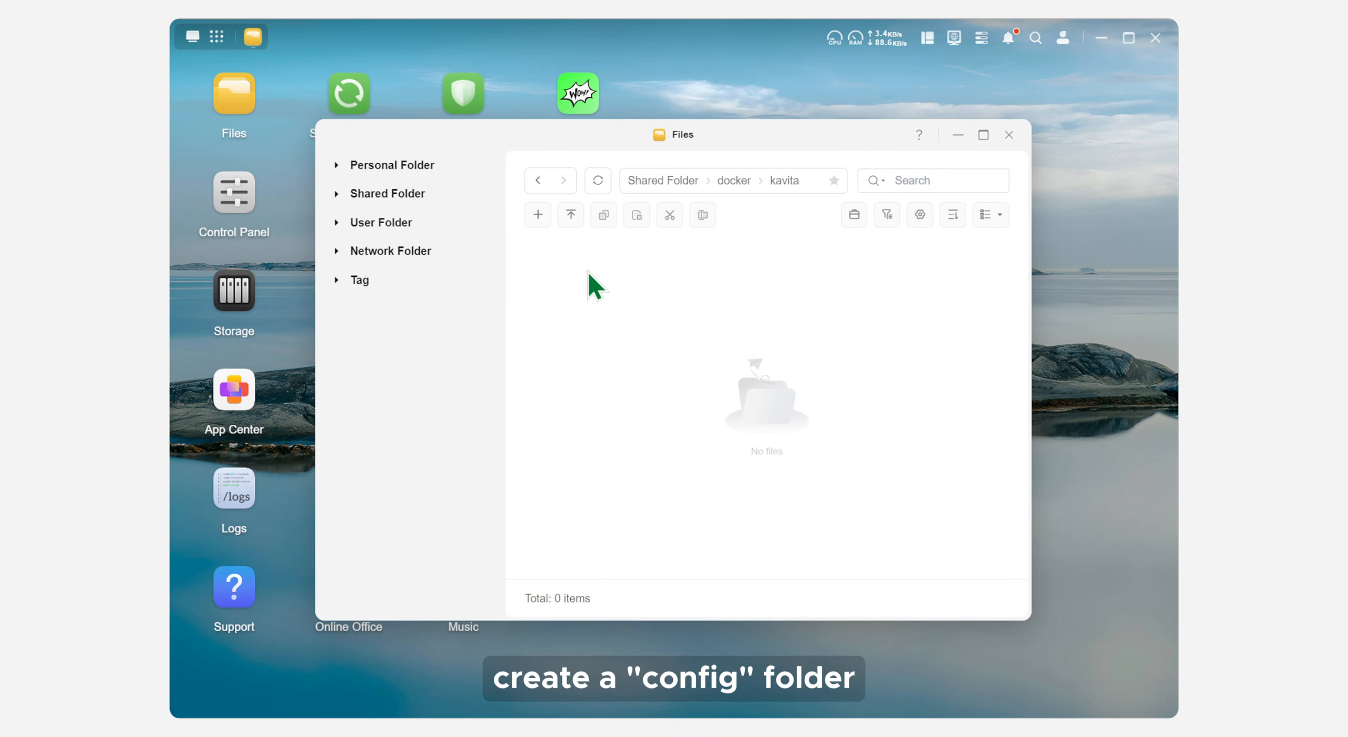
pyautogui.click(539, 216)
pyautogui.click(571, 250)
pyautogui.write('c')
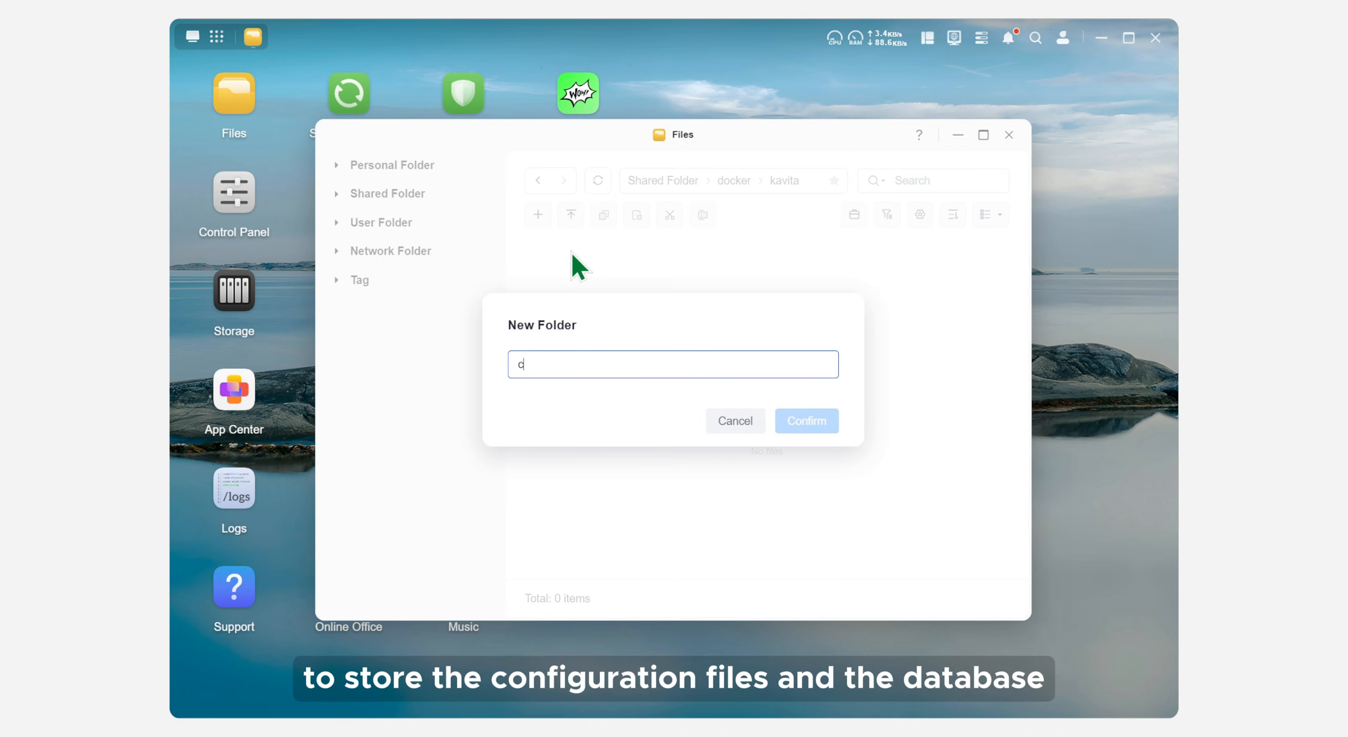
pyautogui.write('onfig')
pyautogui.press('Return')
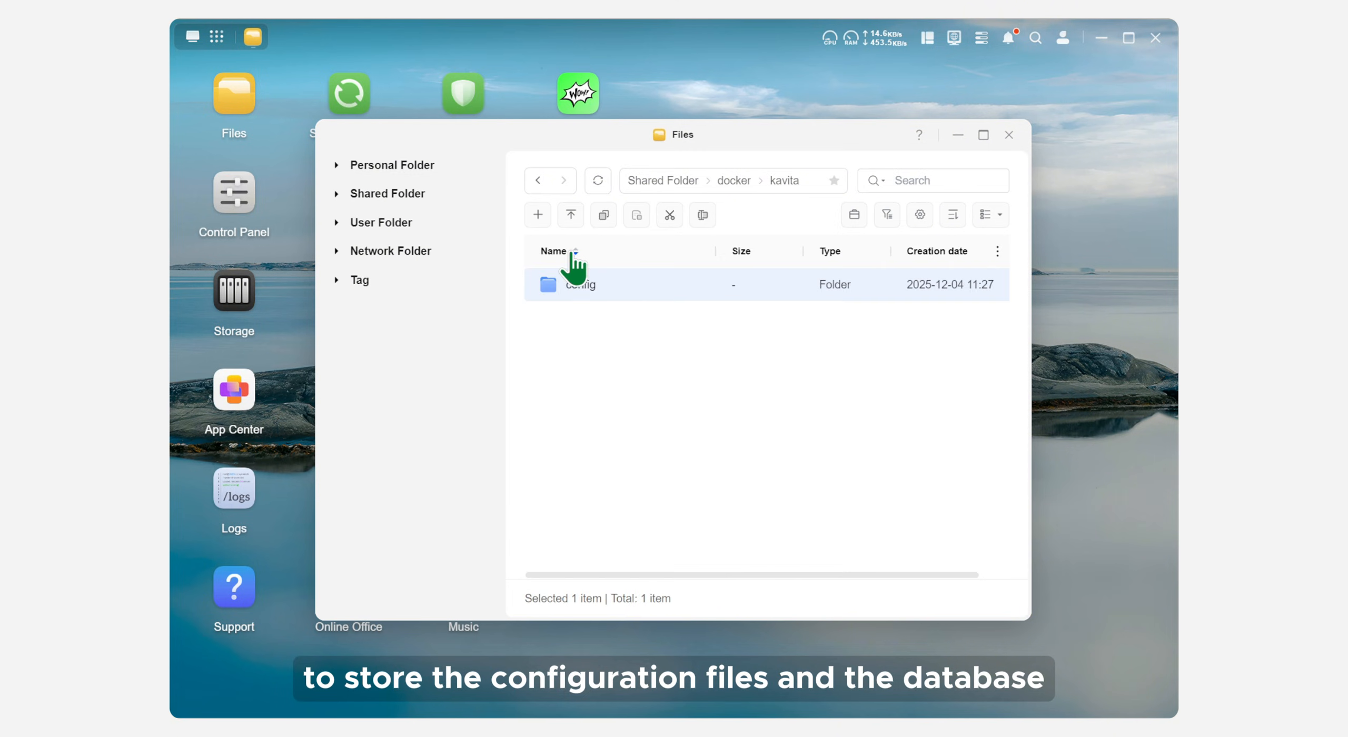
# - Create a second folder named comics alongside the config folder
pyautogui.click(538, 215)
pyautogui.click(569, 247)
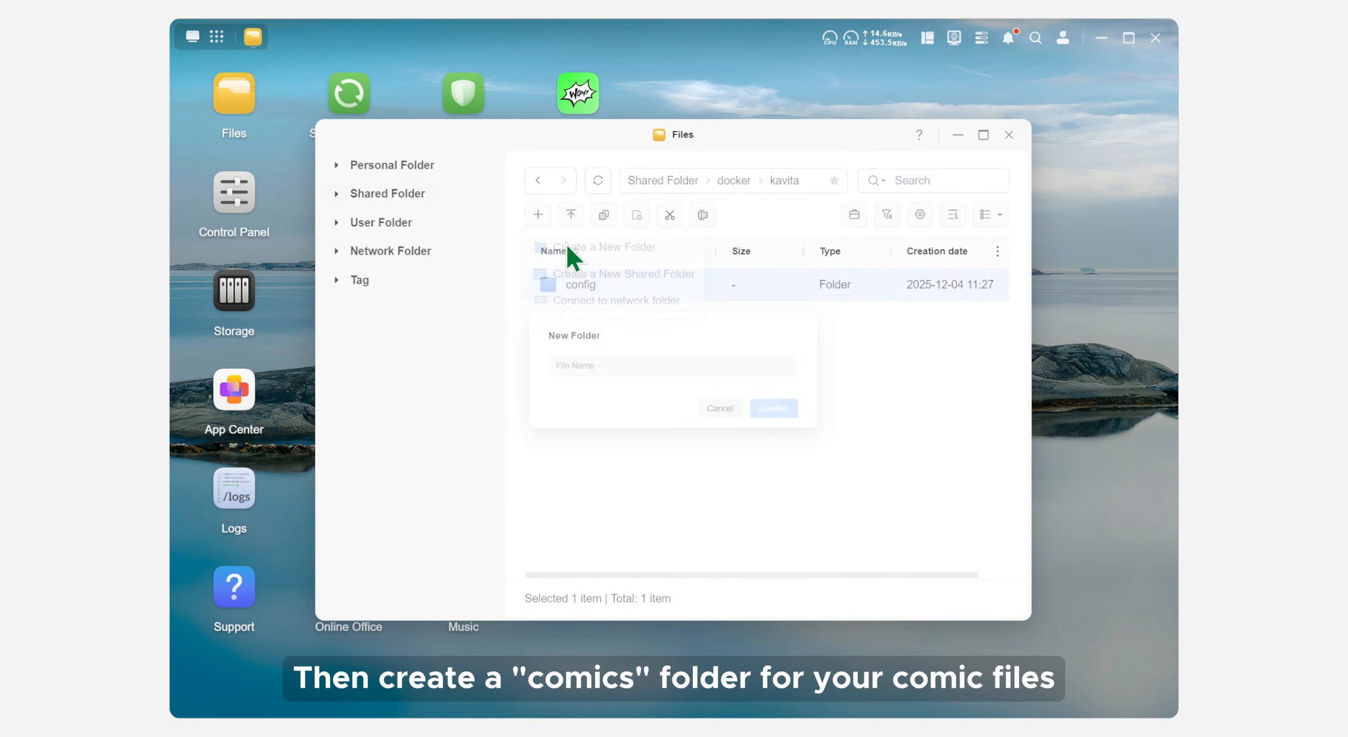
pyautogui.write('comics')
pyautogui.press('Return')
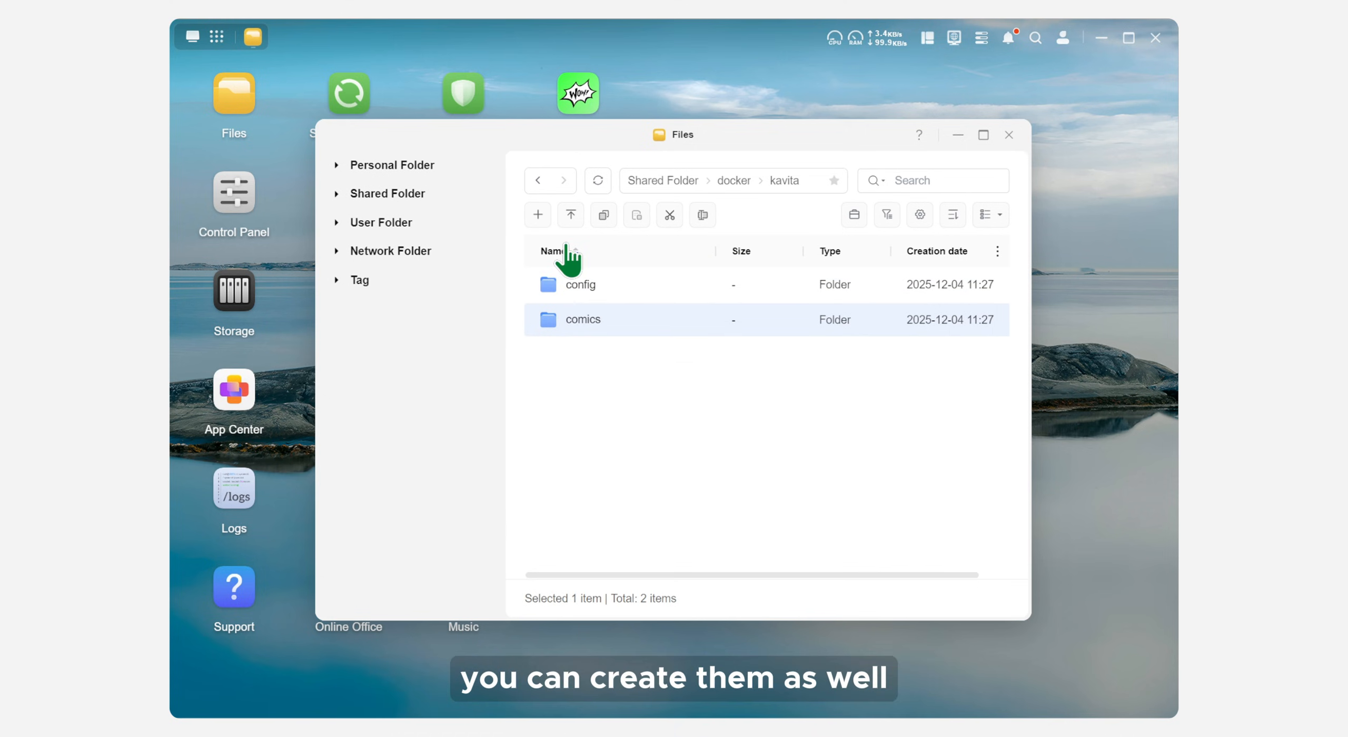
# - Create a folder named baxian inside the comics folder
pyautogui.doubleClick(617, 318)
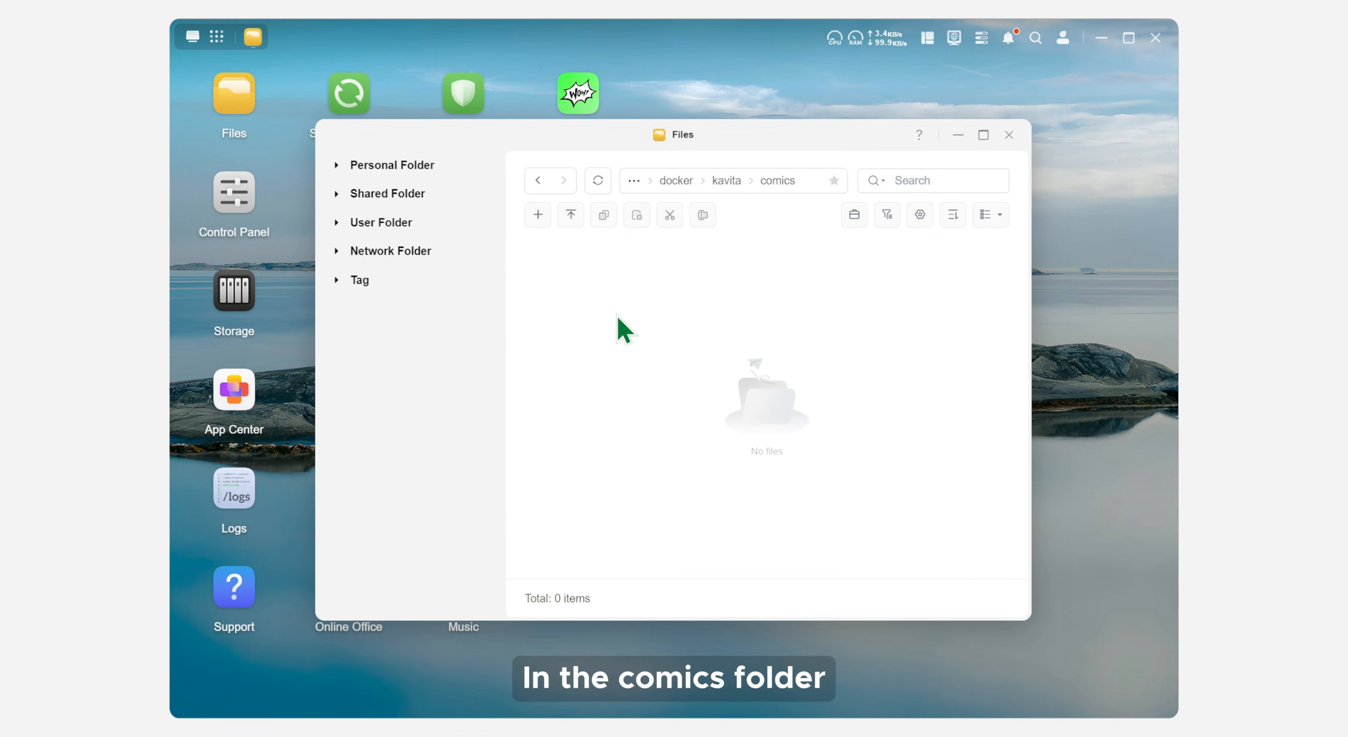
pyautogui.click(538, 216)
pyautogui.click(587, 255)
pyautogui.write('baxian')
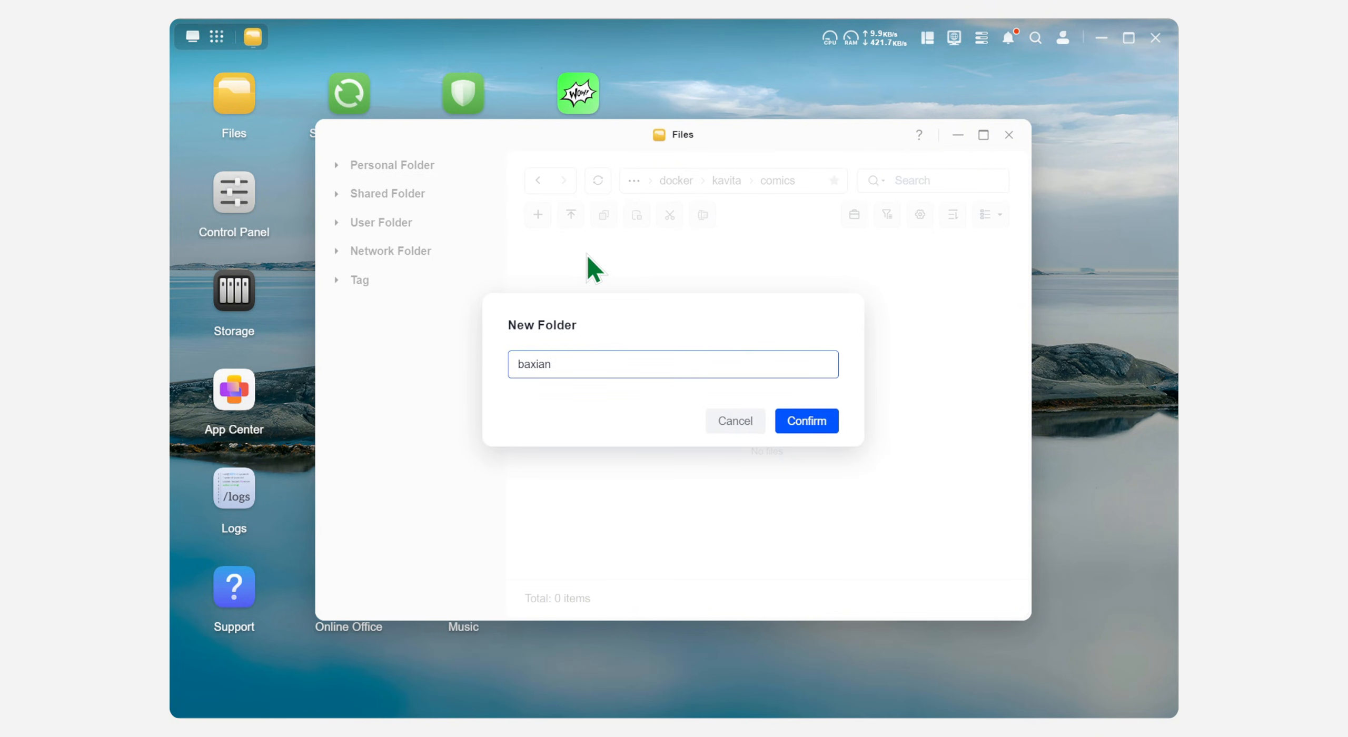
pyautogui.press('Return')
# - Upload all seven comic files from the computer into the baxian folder, skipping files with duplicate names
pyautogui.doubleClick(600, 287)
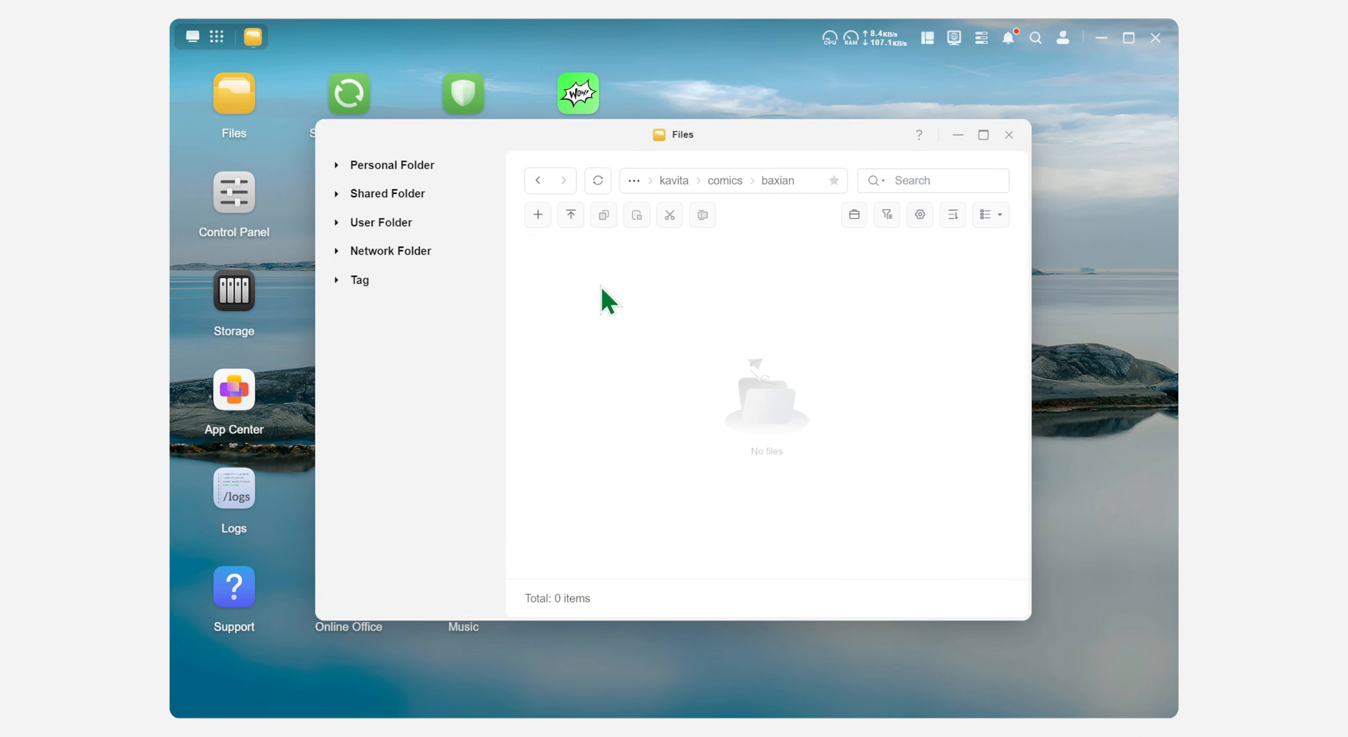
pyautogui.click(564, 216)
pyautogui.click(606, 248)
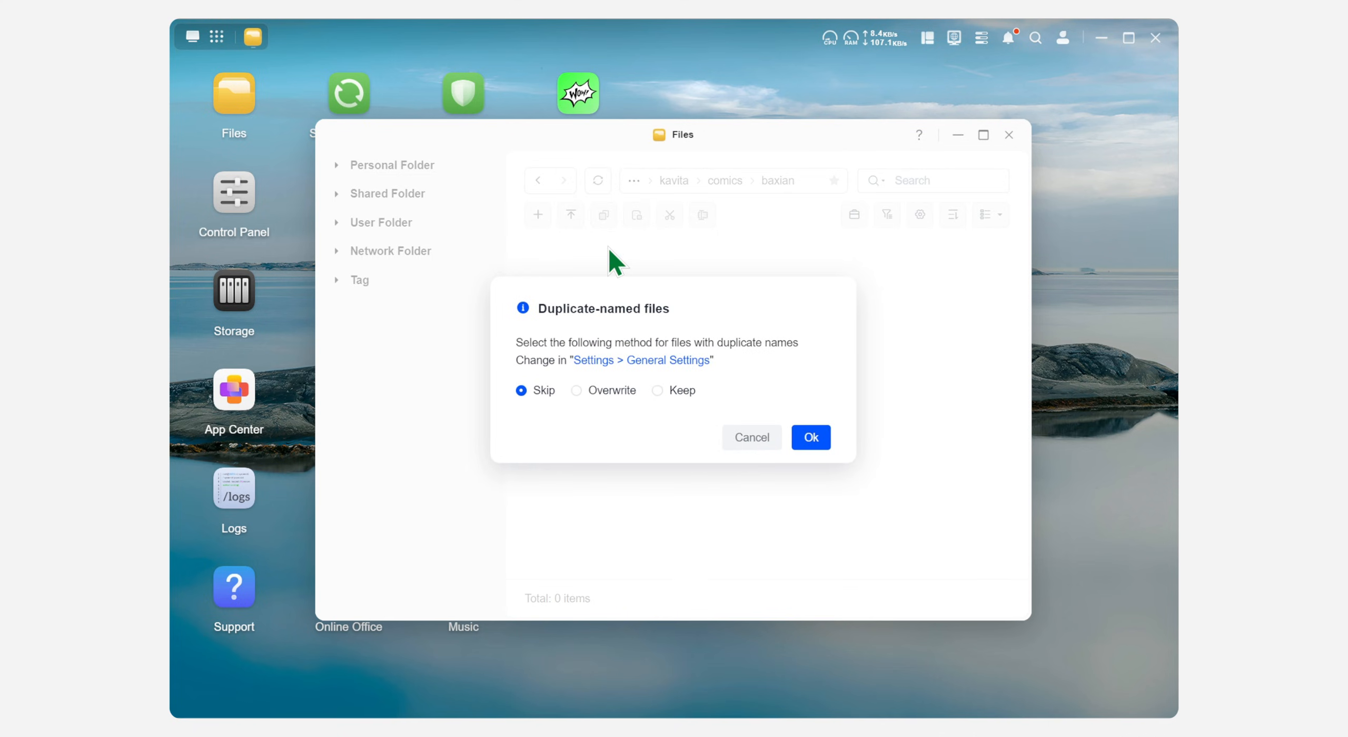
pyautogui.click(811, 436)
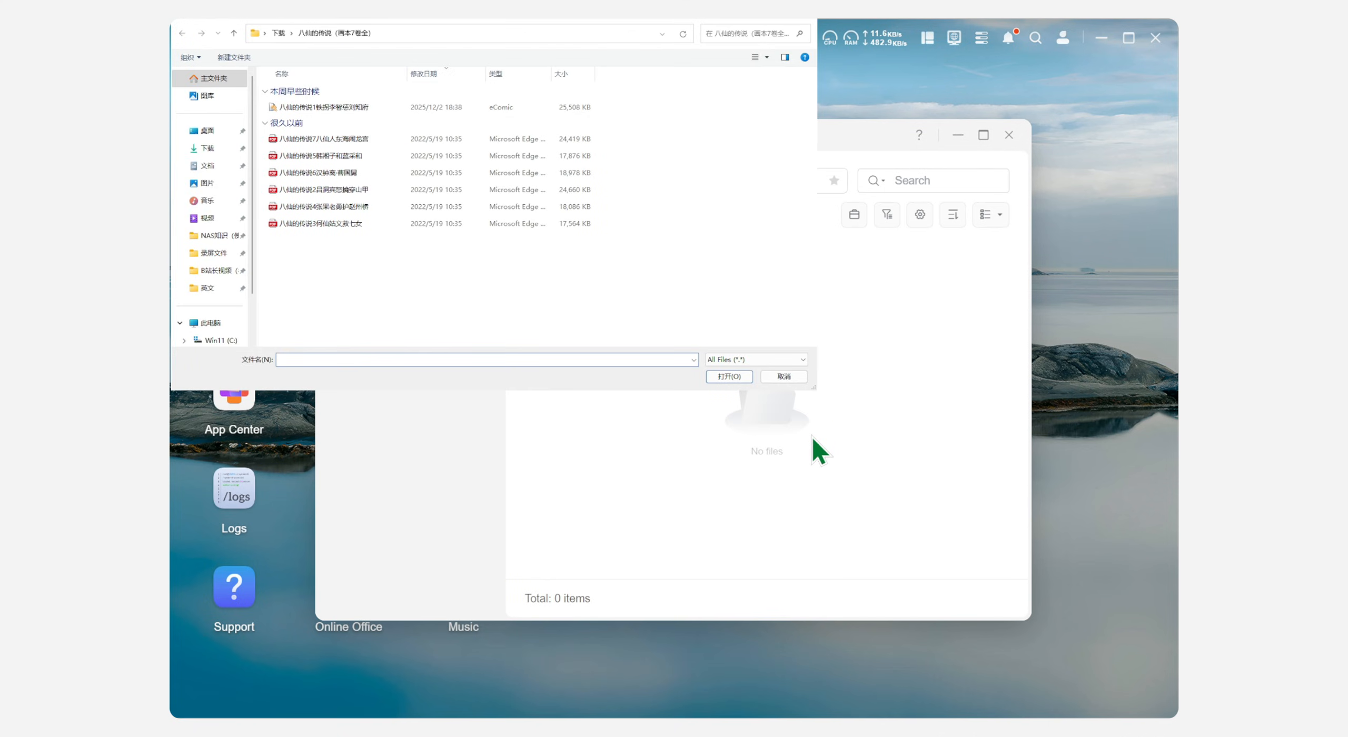
pyautogui.moveTo(507, 263); pyautogui.dragTo(472, 122)
pyautogui.press('Return')
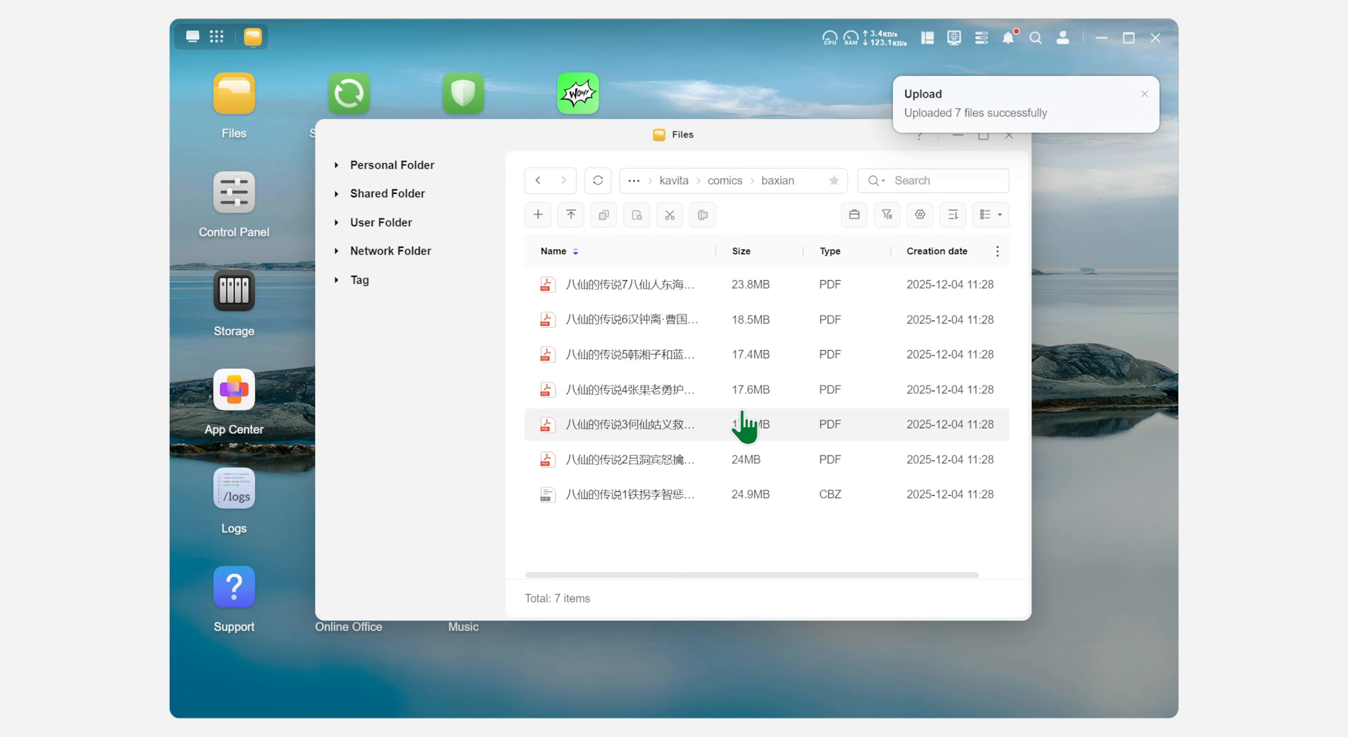
# - Start a new Docker project named kavita and paste in the compose configuration for the jvmilazz0/kavita:latest image
pyautogui.click(1009, 135)
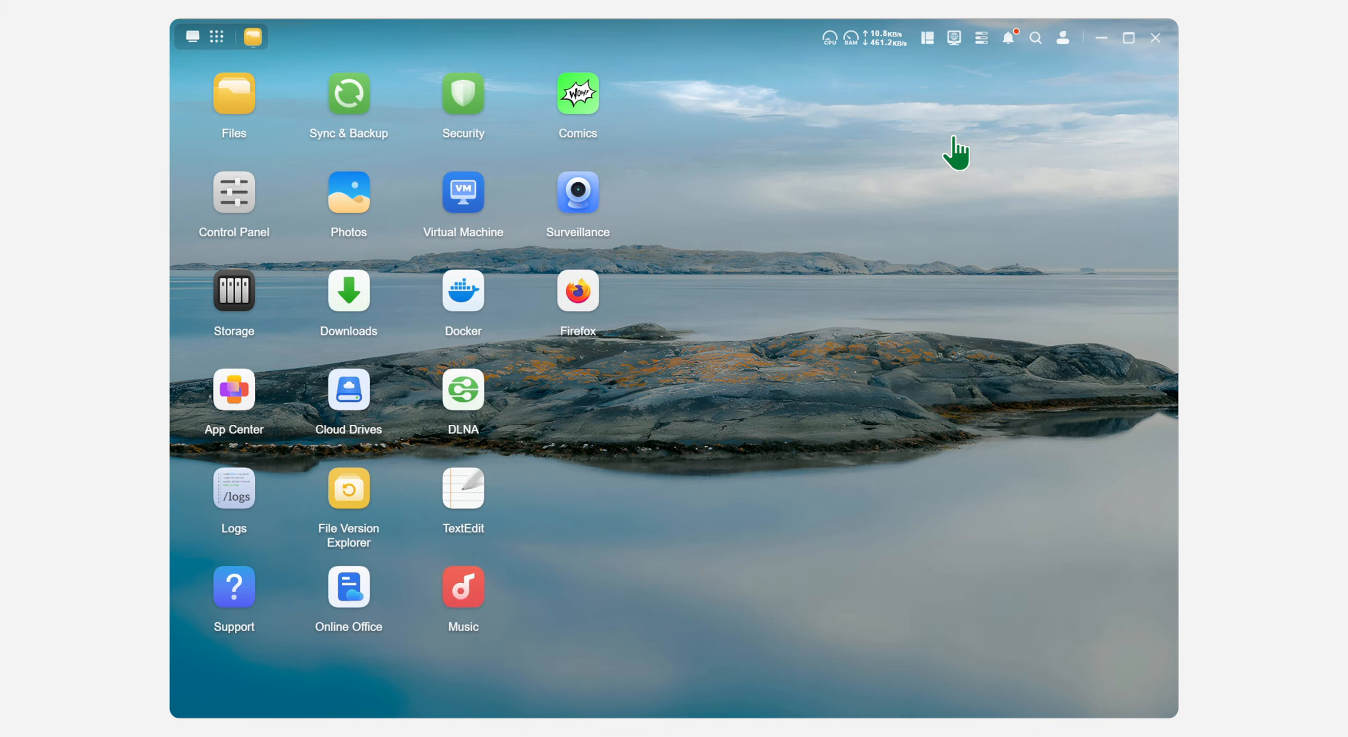
pyautogui.click(466, 295)
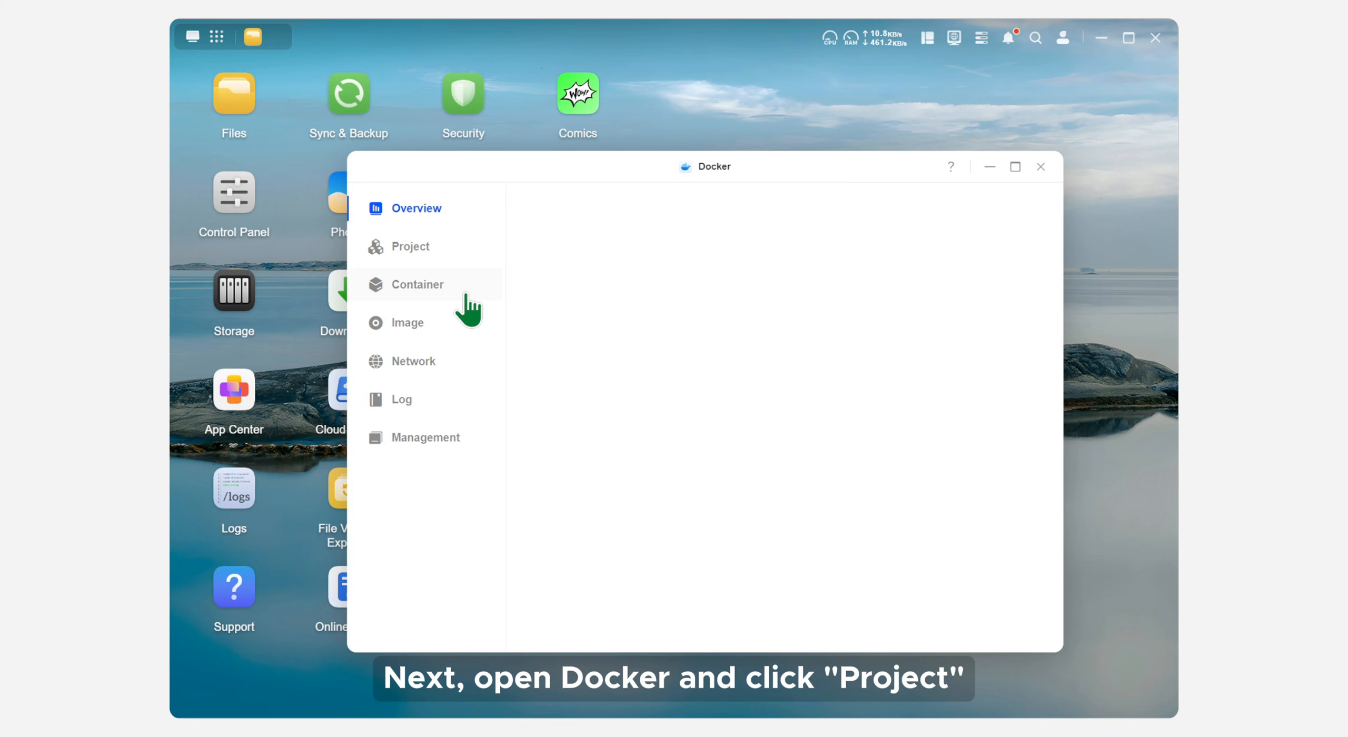
pyautogui.click(446, 248)
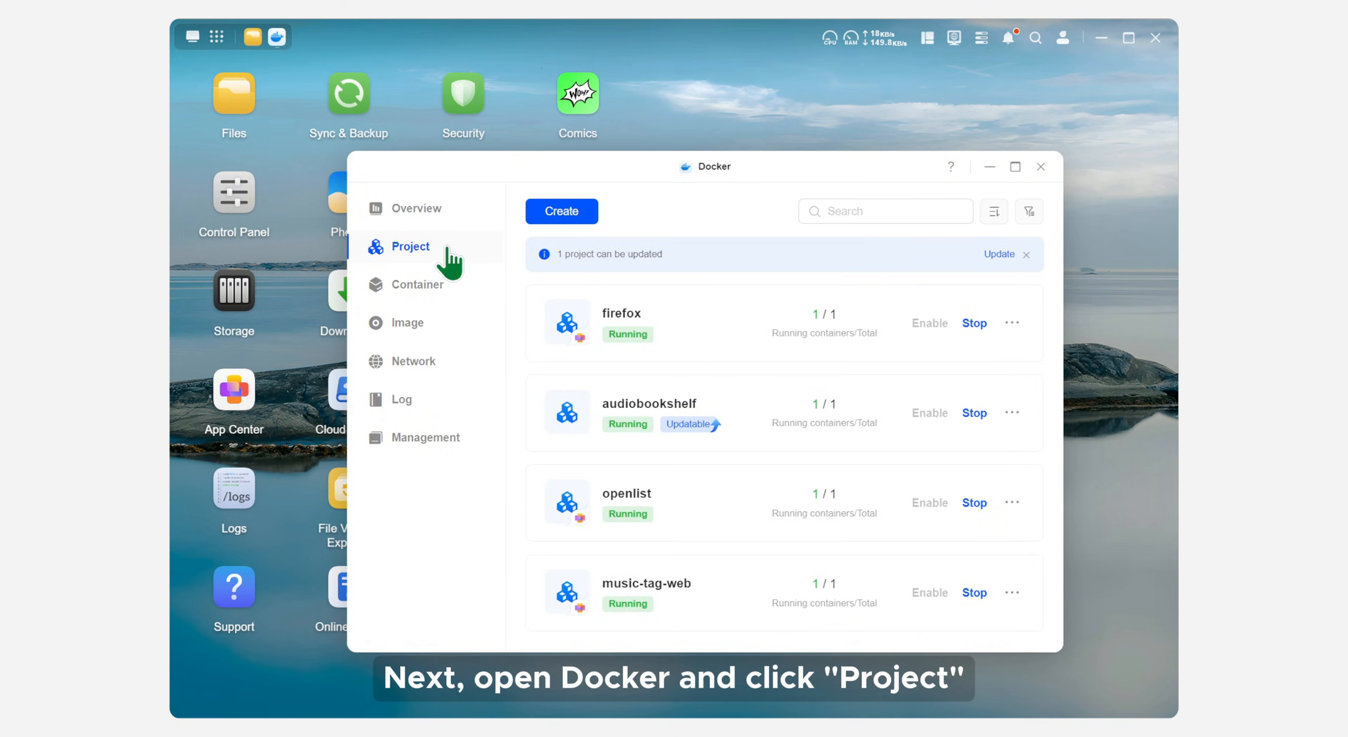
pyautogui.click(567, 212)
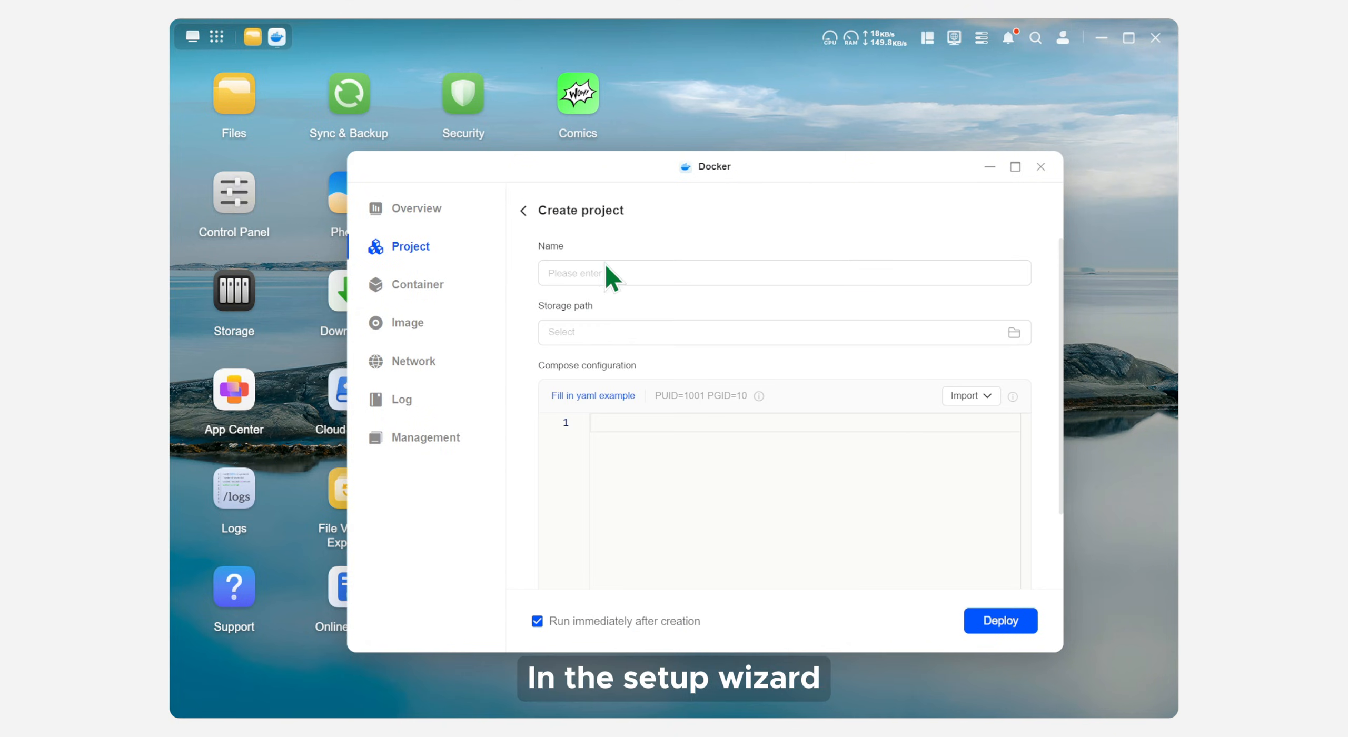
pyautogui.click(622, 273)
pyautogui.write('kavita')
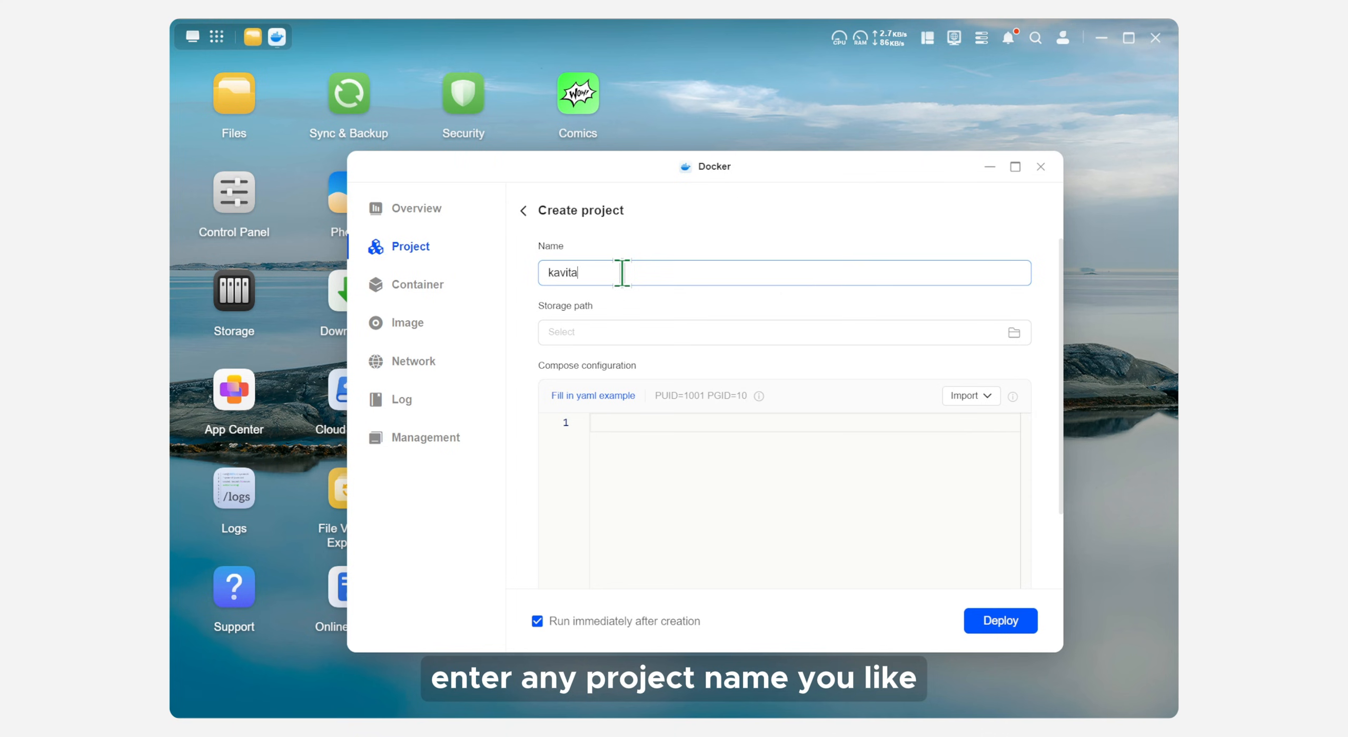
pyautogui.click(644, 293)
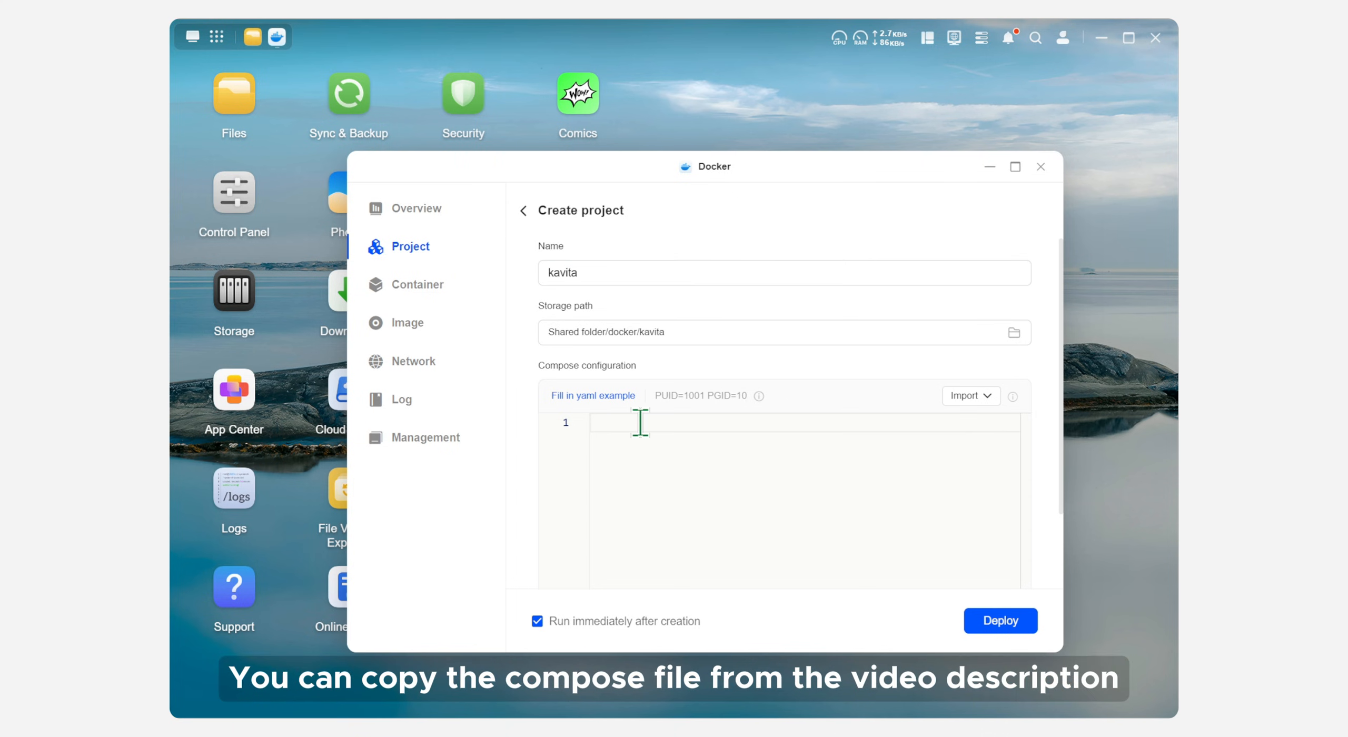
pyautogui.hotkey('ctrl', 'v')
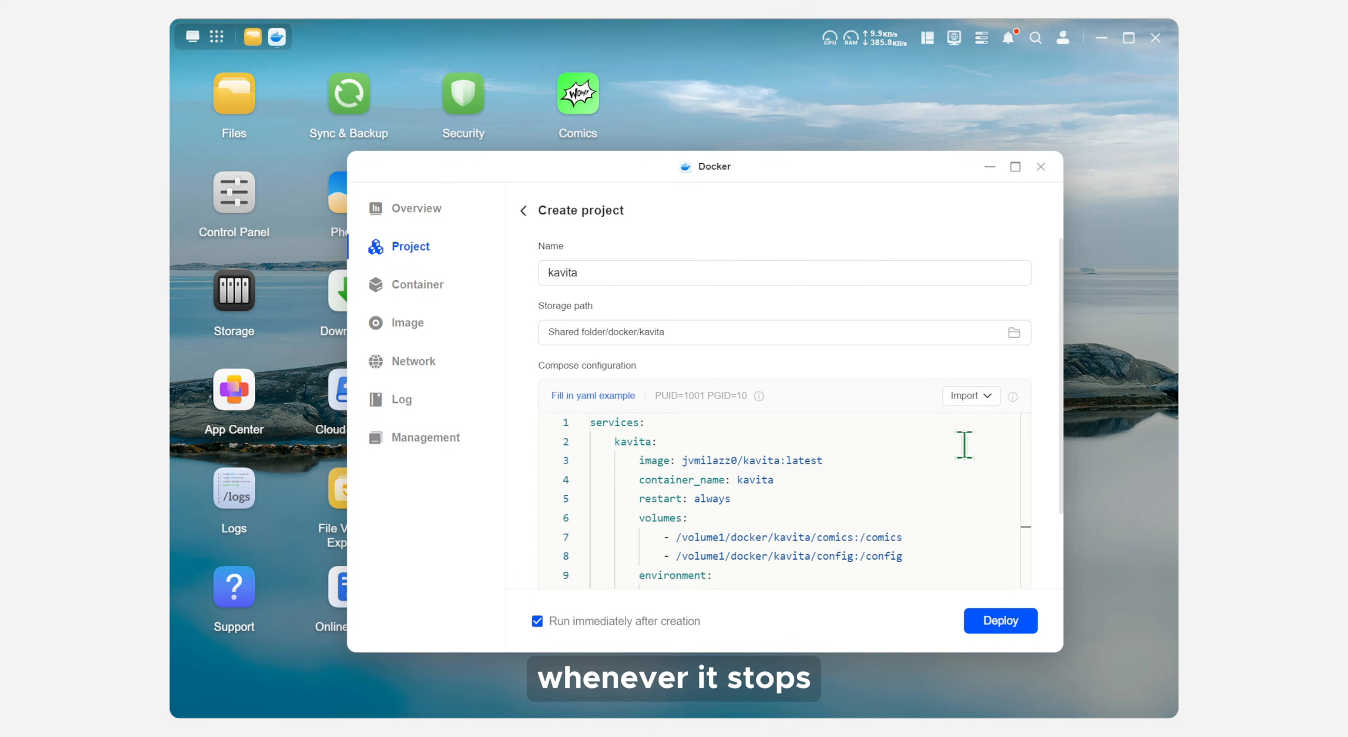
# - Copy the comics folder's location path from its properties in Files
pyautogui.click(924, 539)
pyautogui.click(253, 37)
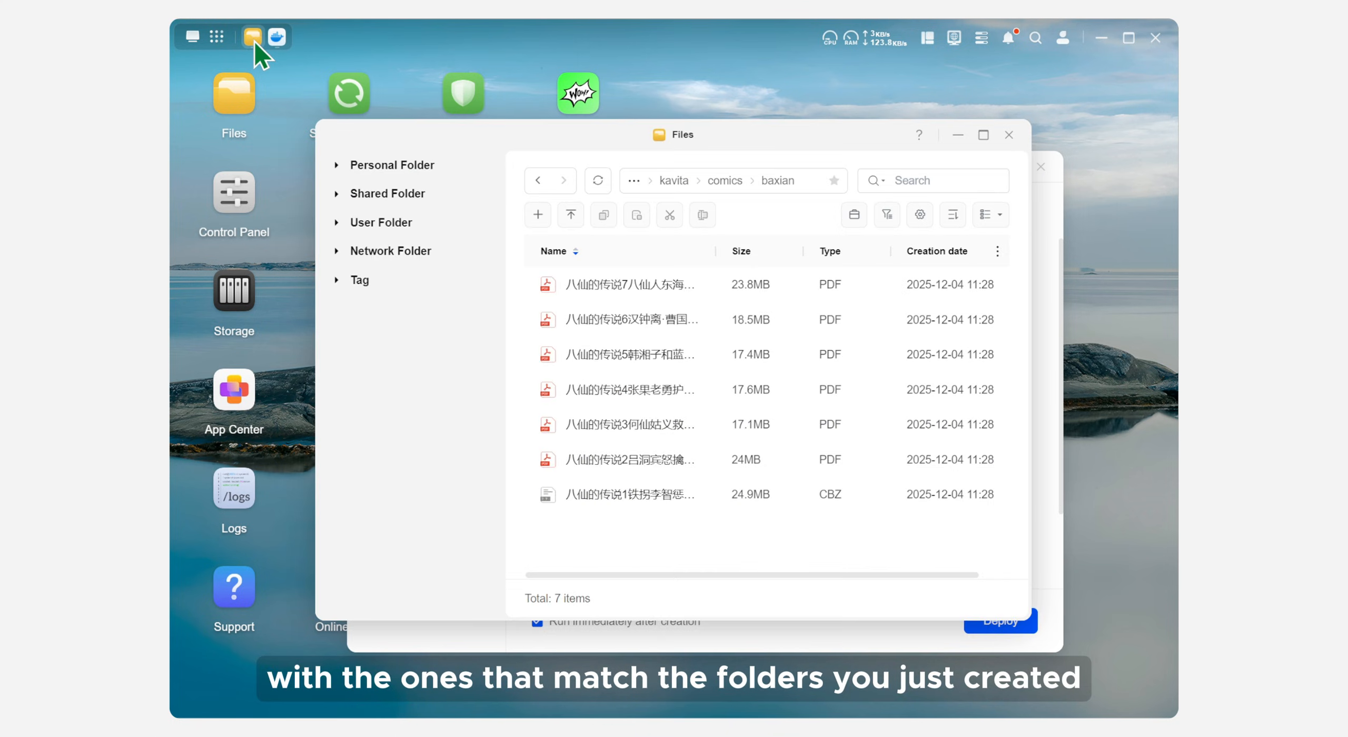
pyautogui.click(538, 181)
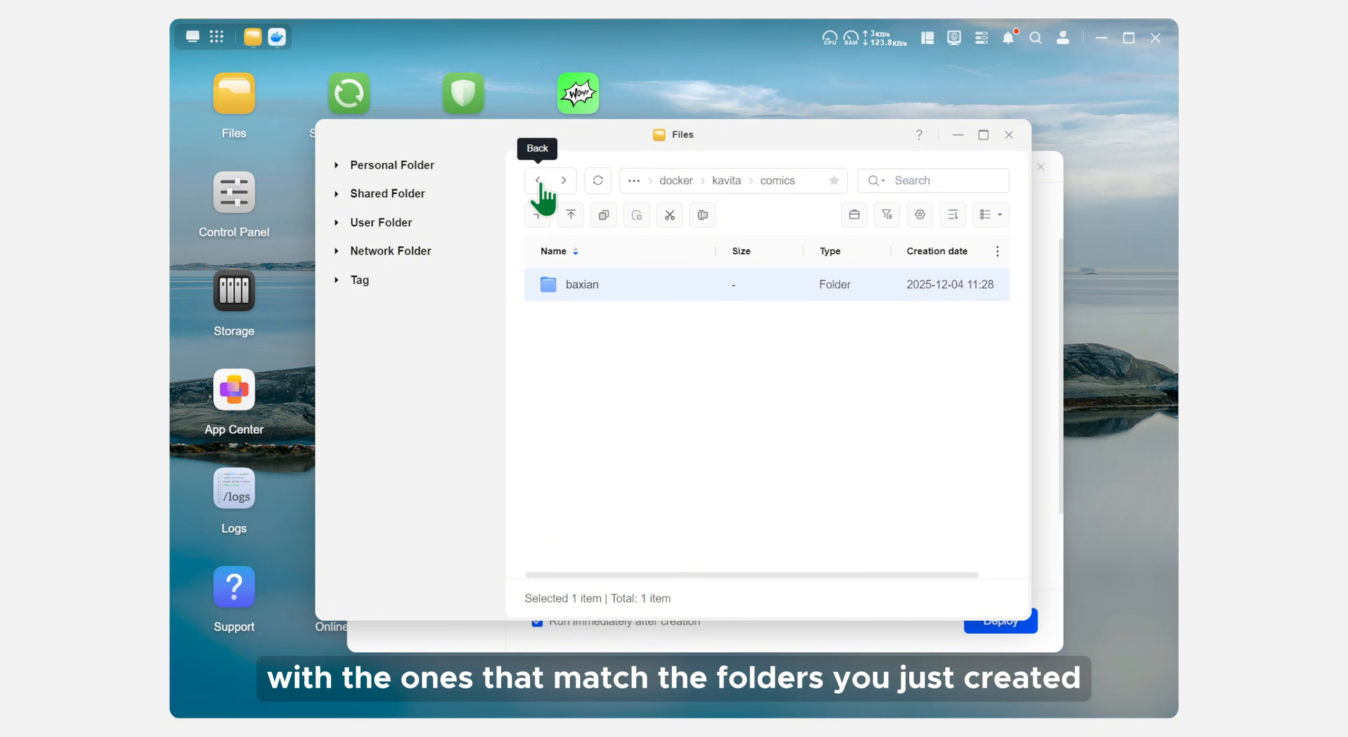
pyautogui.click(538, 181)
pyautogui.rightClick(662, 322)
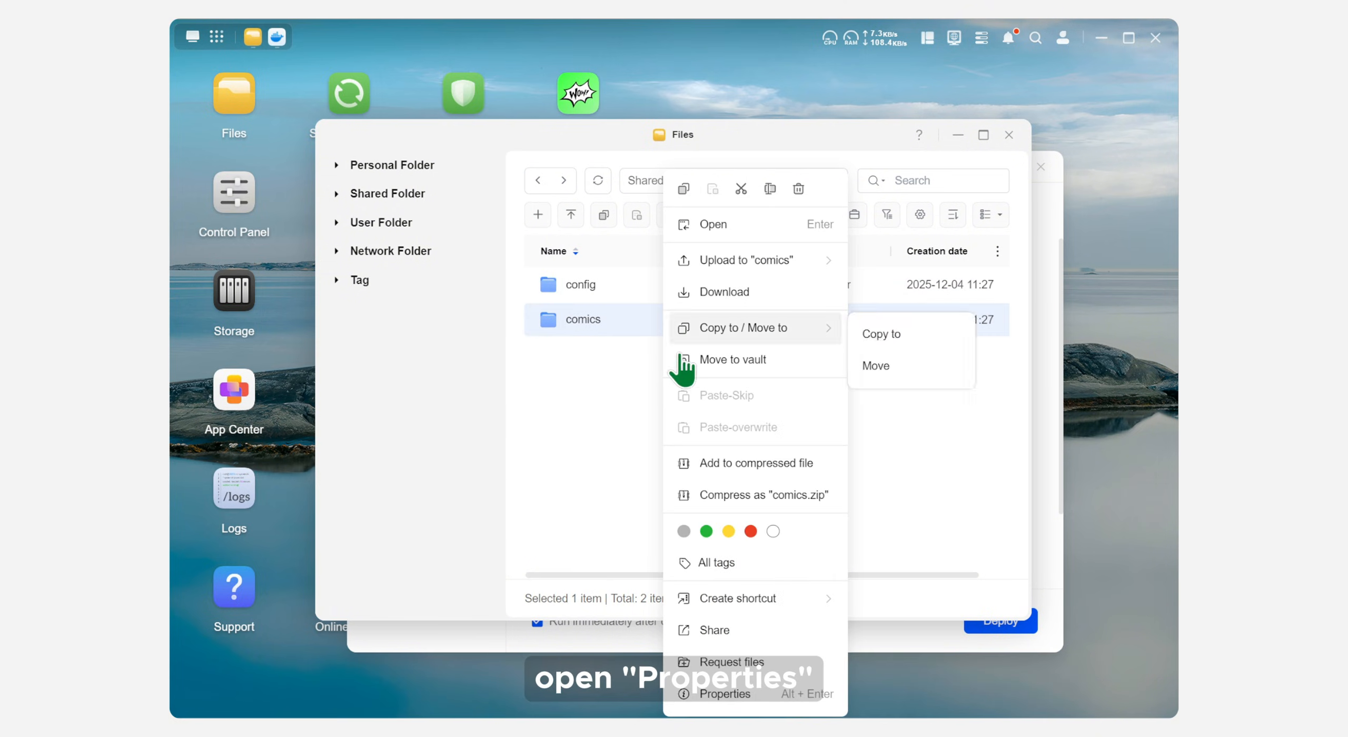
pyautogui.click(758, 693)
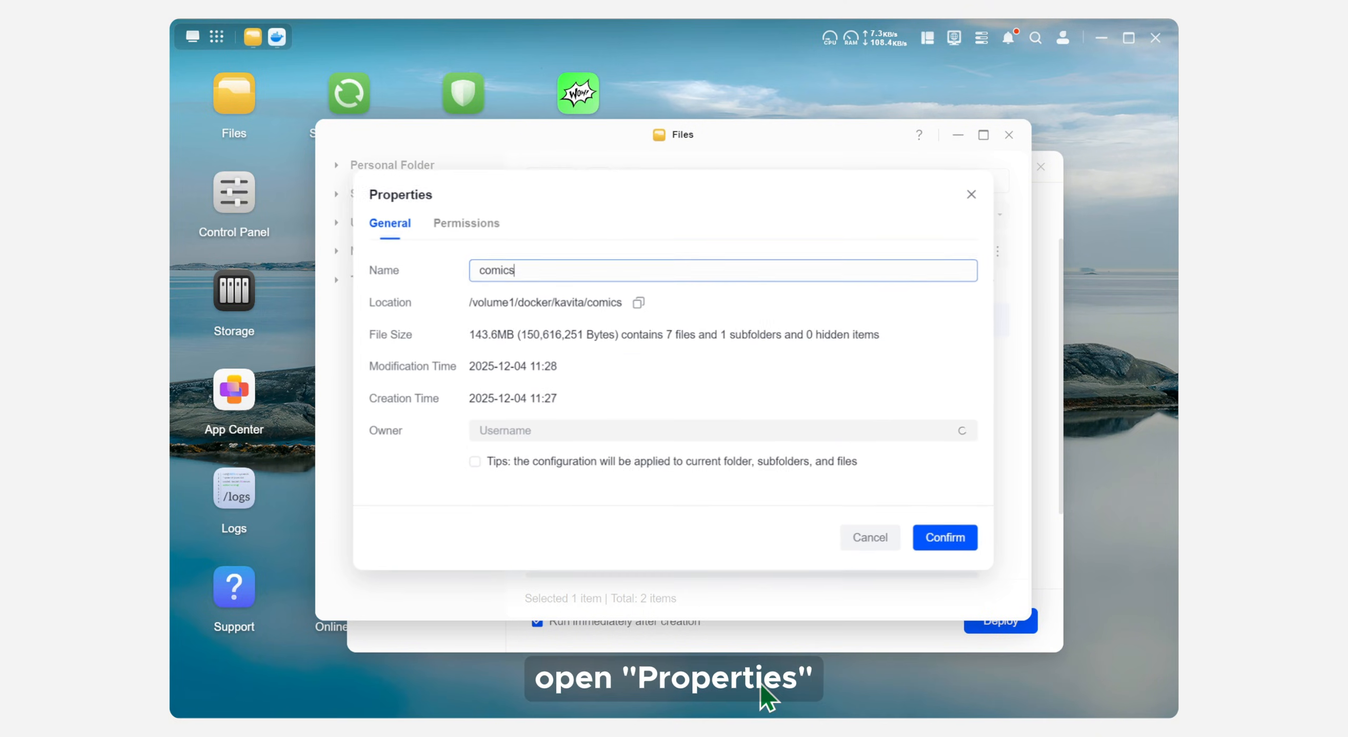
pyautogui.click(639, 304)
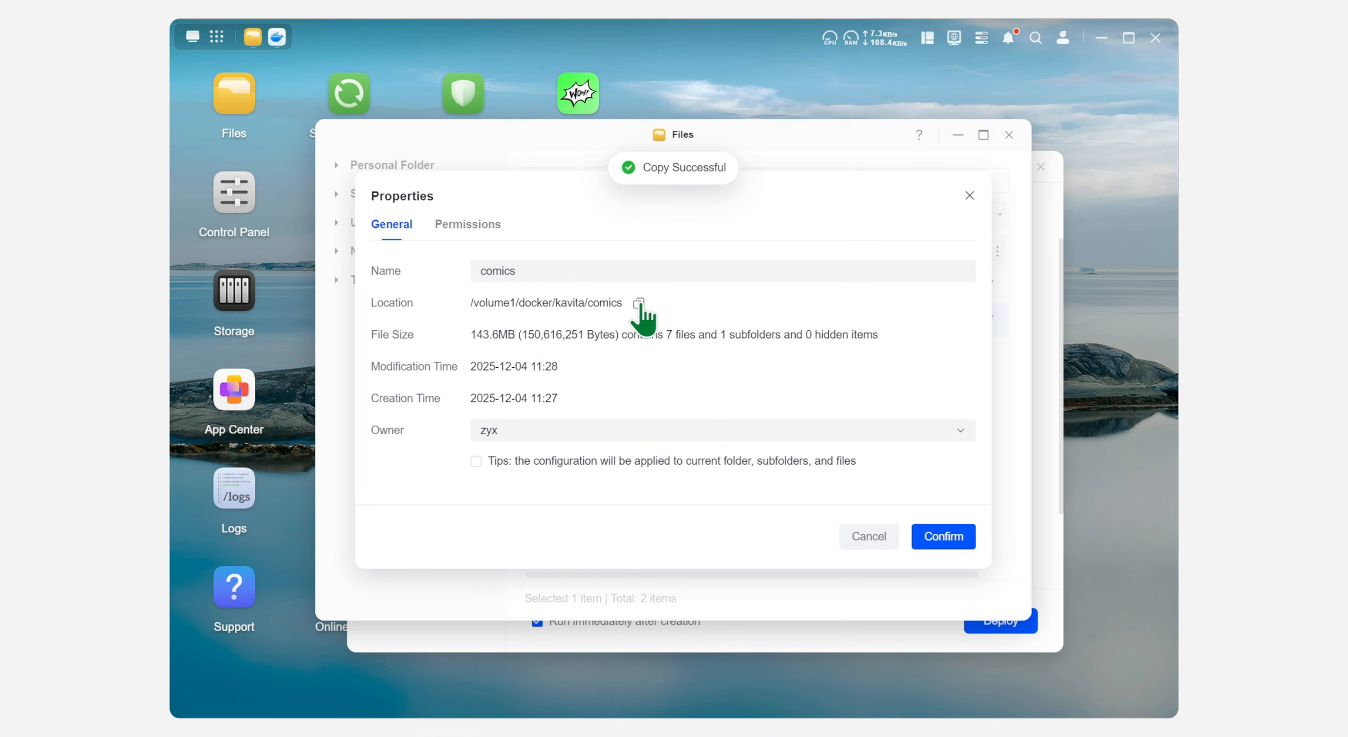
# - Replace the host path of the comics volume in the compose configuration with /volume1/docker/kavita/comics
pyautogui.click(1008, 136)
pyautogui.moveTo(853, 536); pyautogui.dragTo(681, 536)
pyautogui.hotkey('ctrl', 'v')
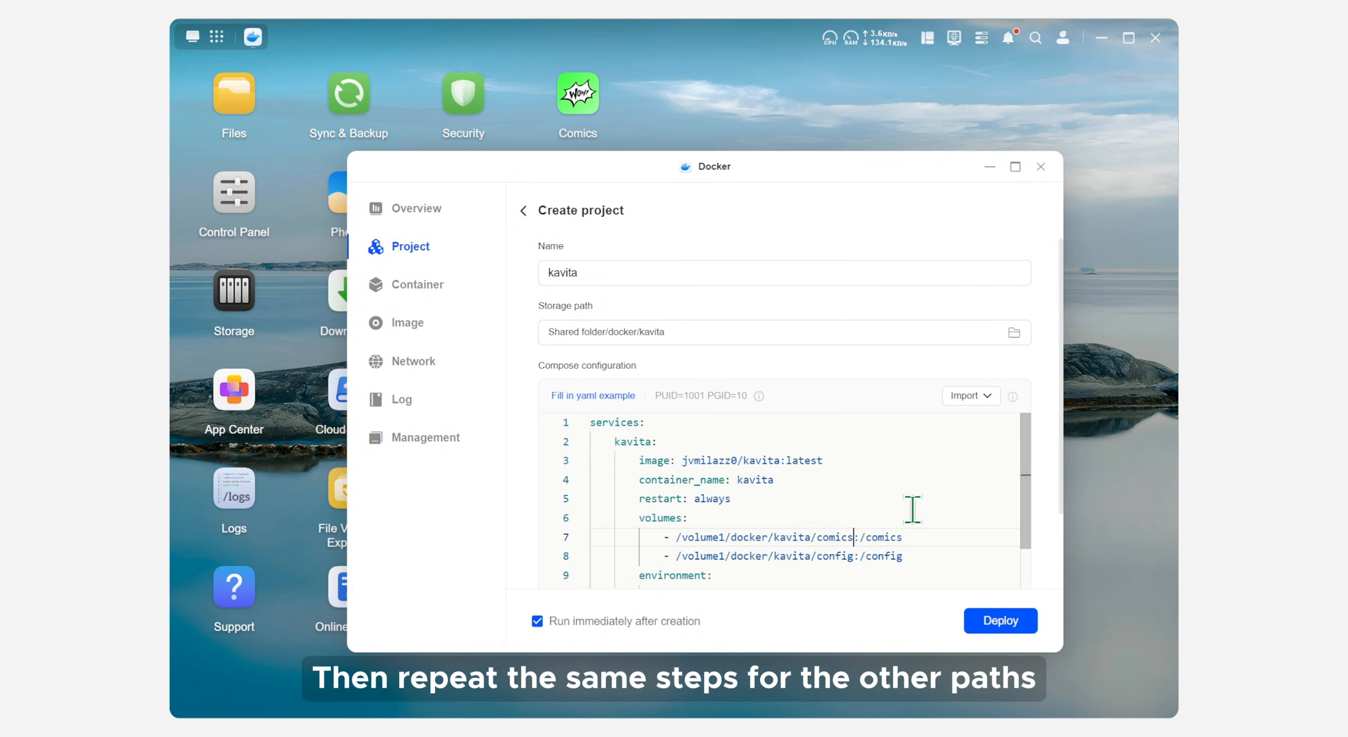
# - Check the time zone and port mapping in the compose configuration, and deploy the kavita project
pyautogui.scroll(-2, 965, 537)
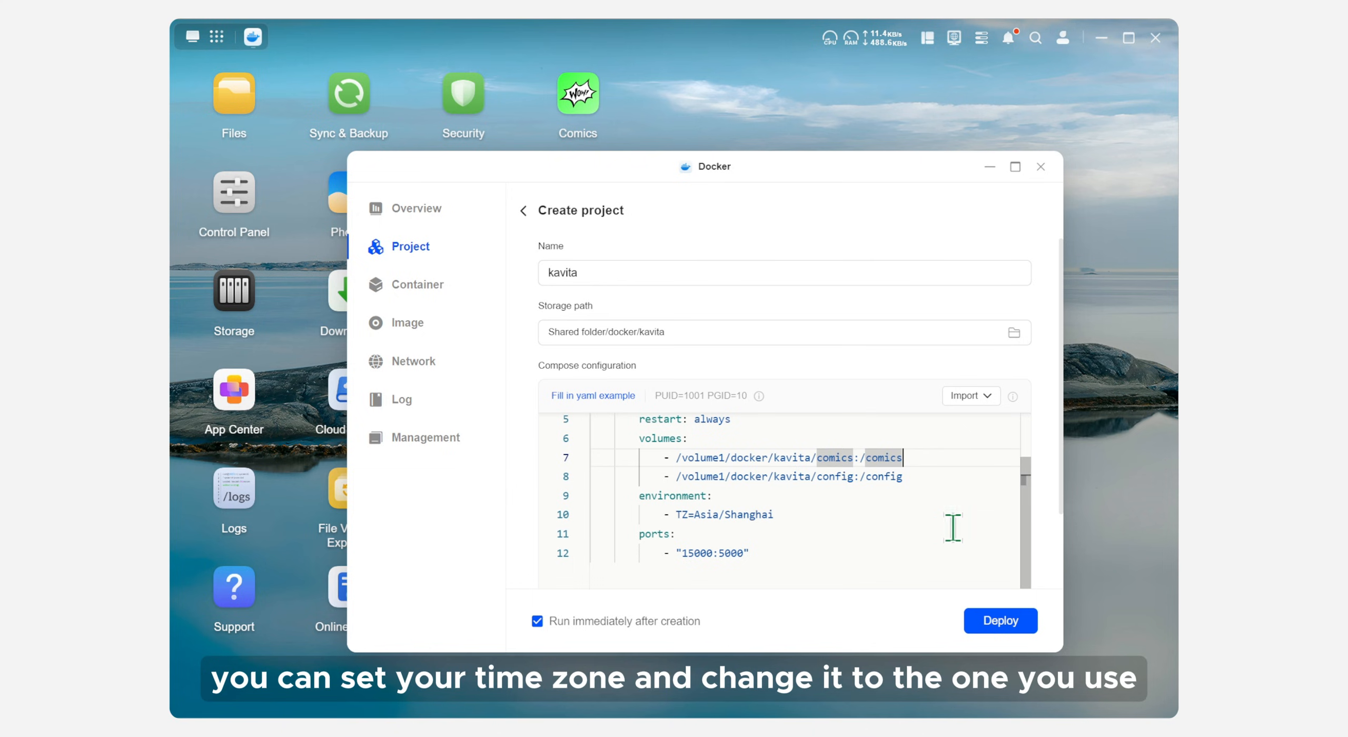
pyautogui.click(932, 516)
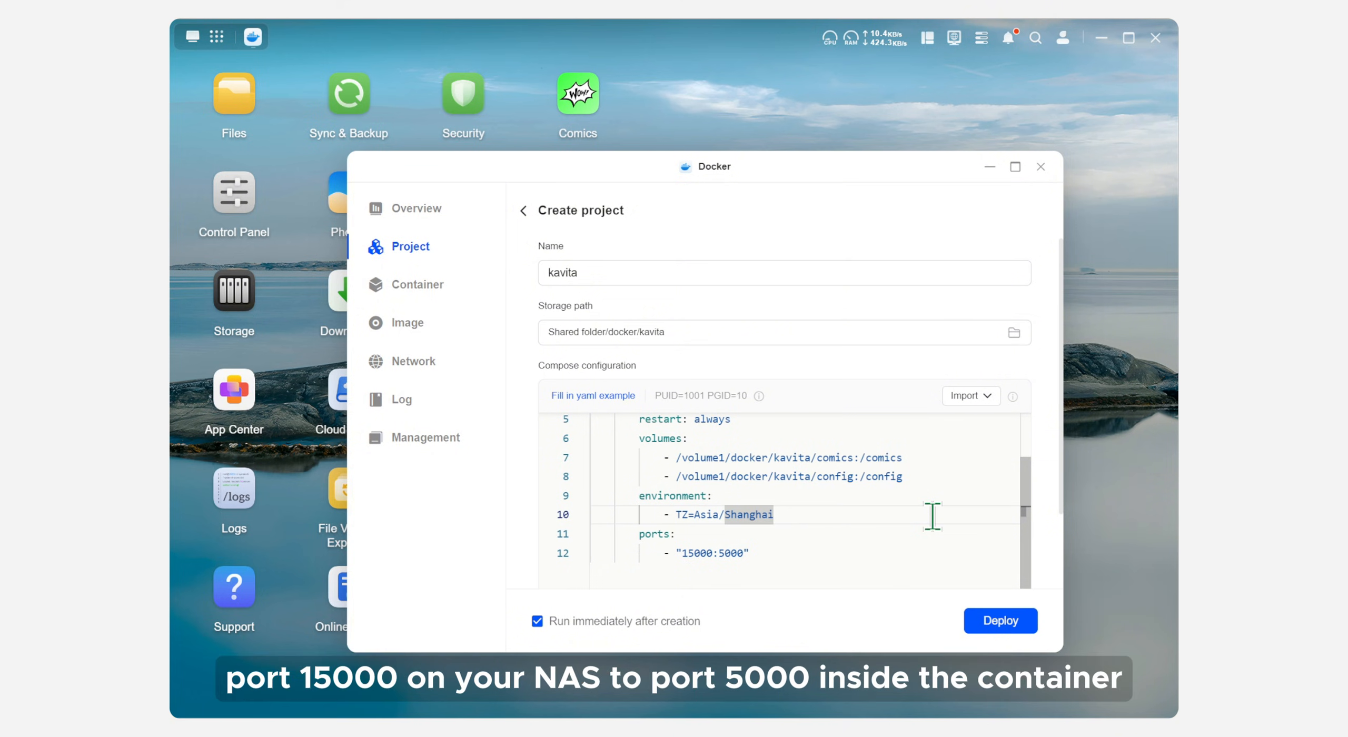
pyautogui.click(931, 549)
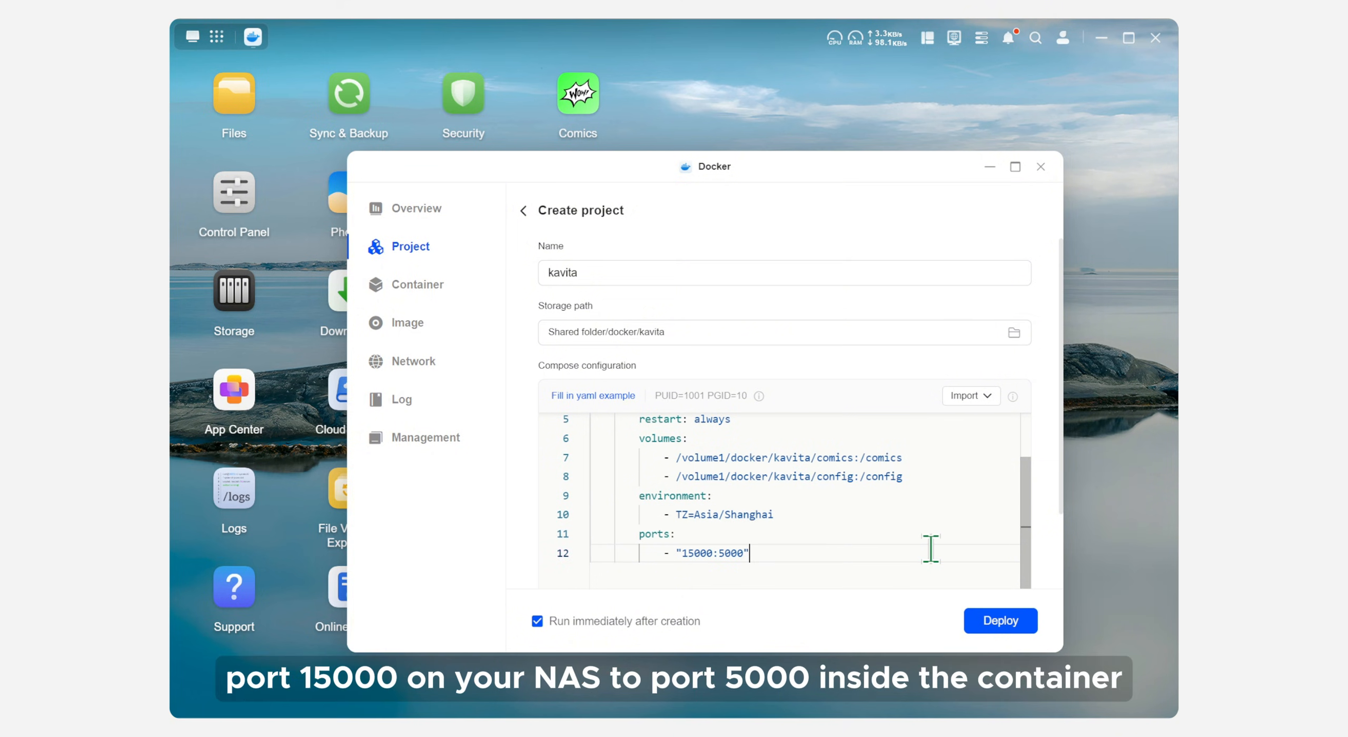
pyautogui.doubleClick(708, 553)
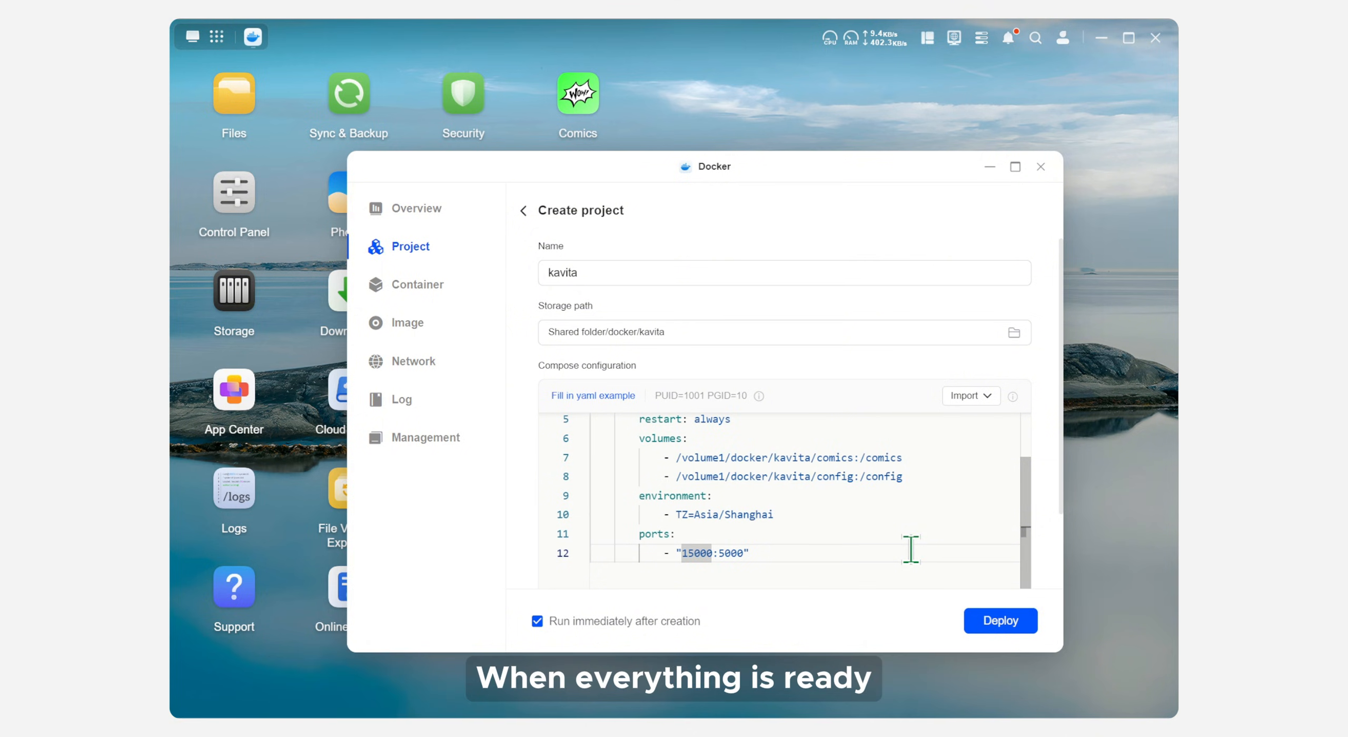
pyautogui.click(1007, 623)
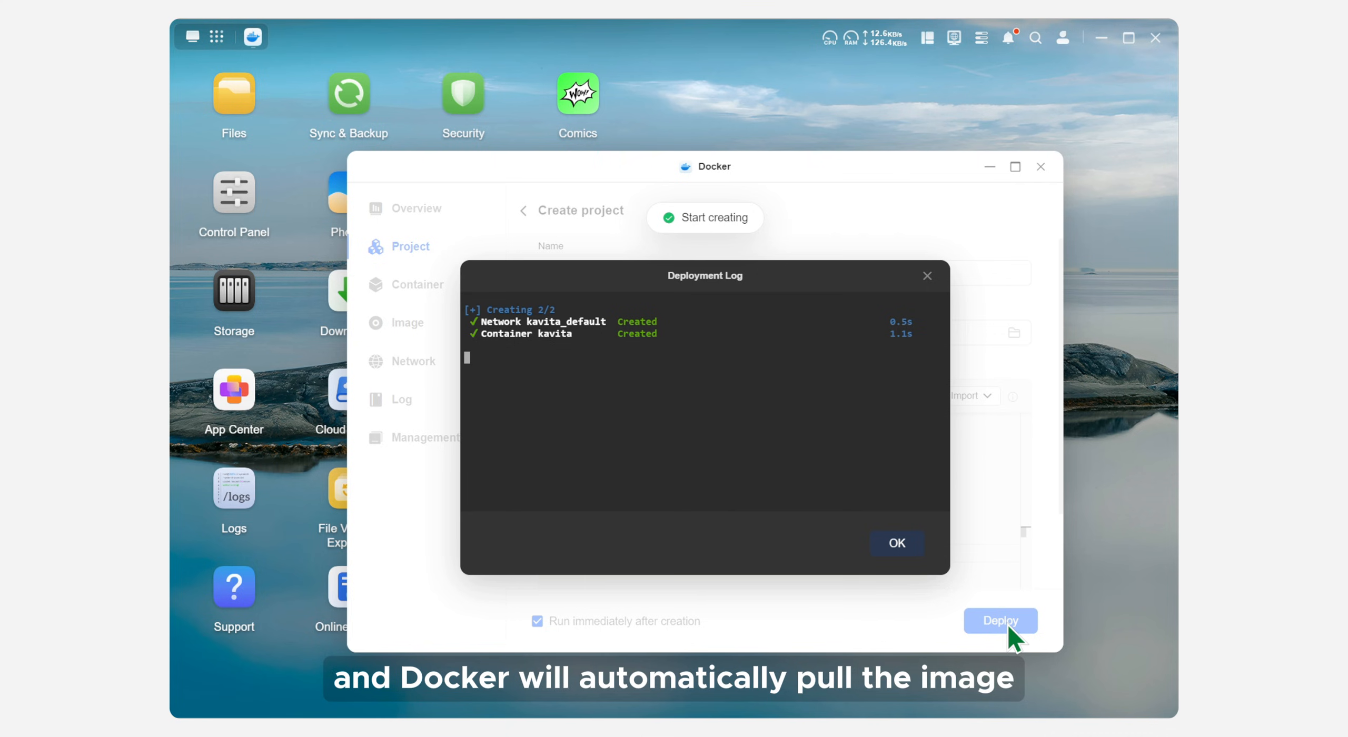
pyautogui.click(902, 547)
# - Open the kavita container's web page from the Docker container list
pyautogui.click(399, 287)
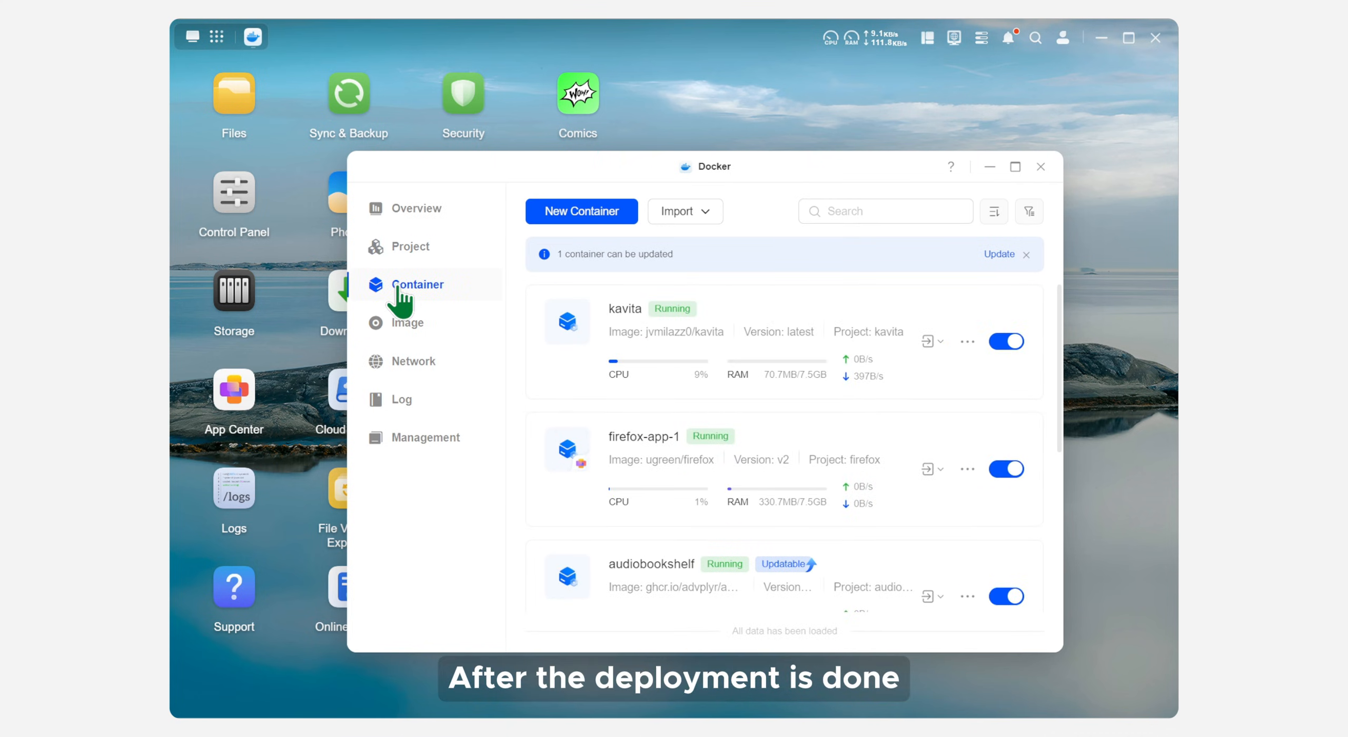
pyautogui.moveTo(928, 343)
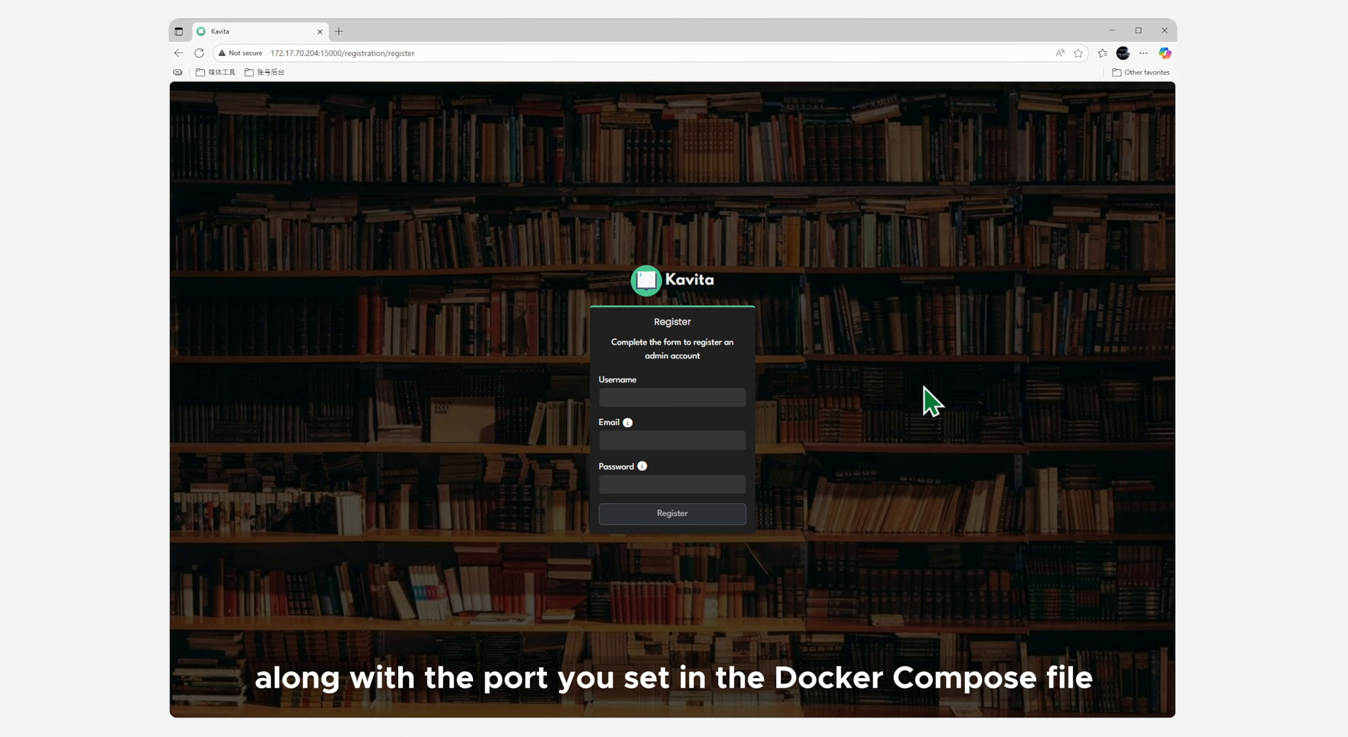
# - Register the Kavita admin account with the username ugreen, the admin's email address and the account password
pyautogui.click(719, 399)
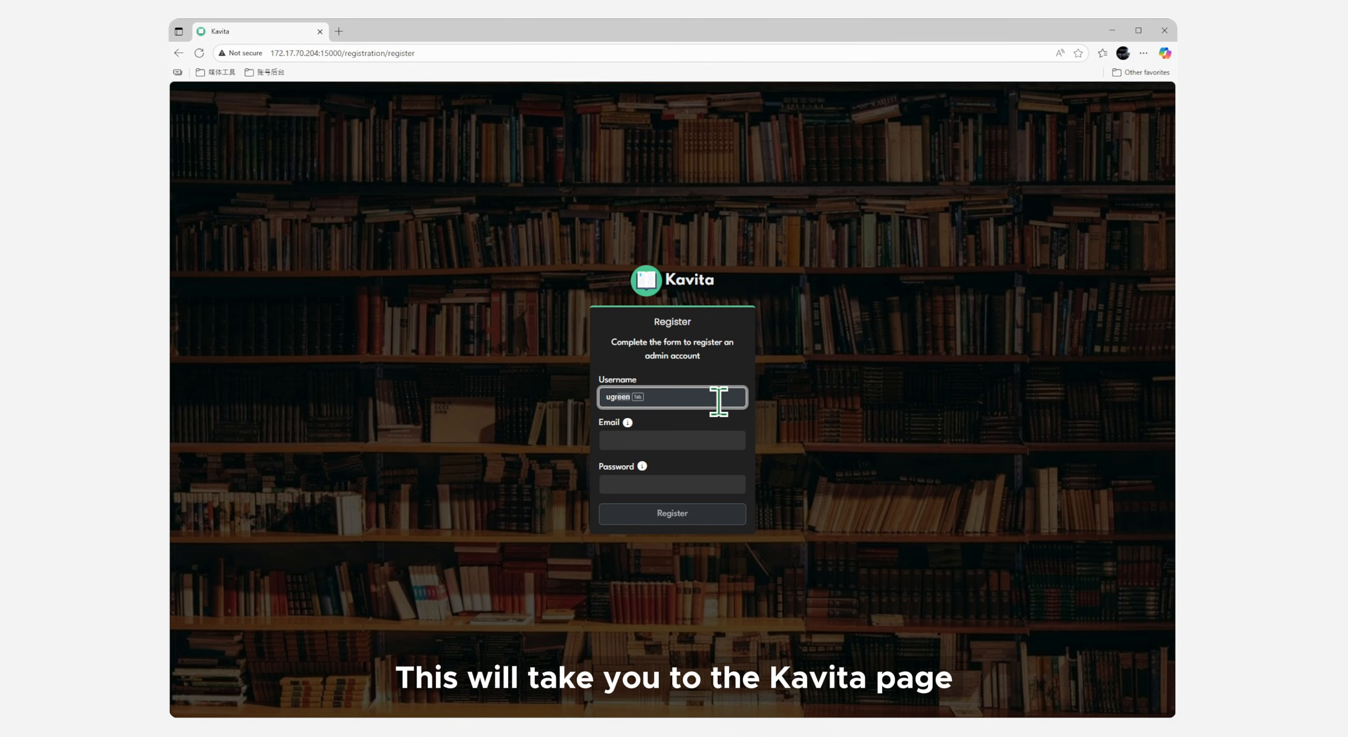
pyautogui.click(719, 440)
pyautogui.press('Tab')
pyautogui.press('Tab')
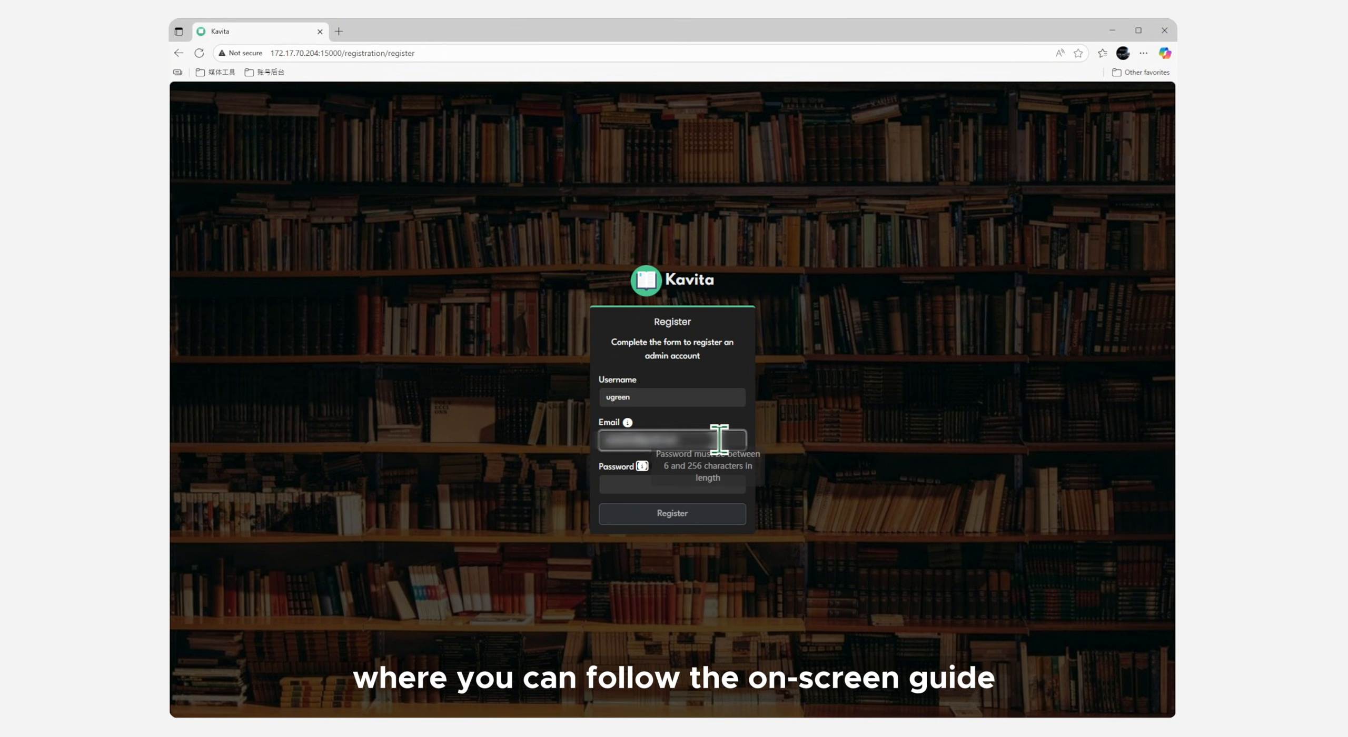
pyautogui.click(640, 483)
pyautogui.write('a')
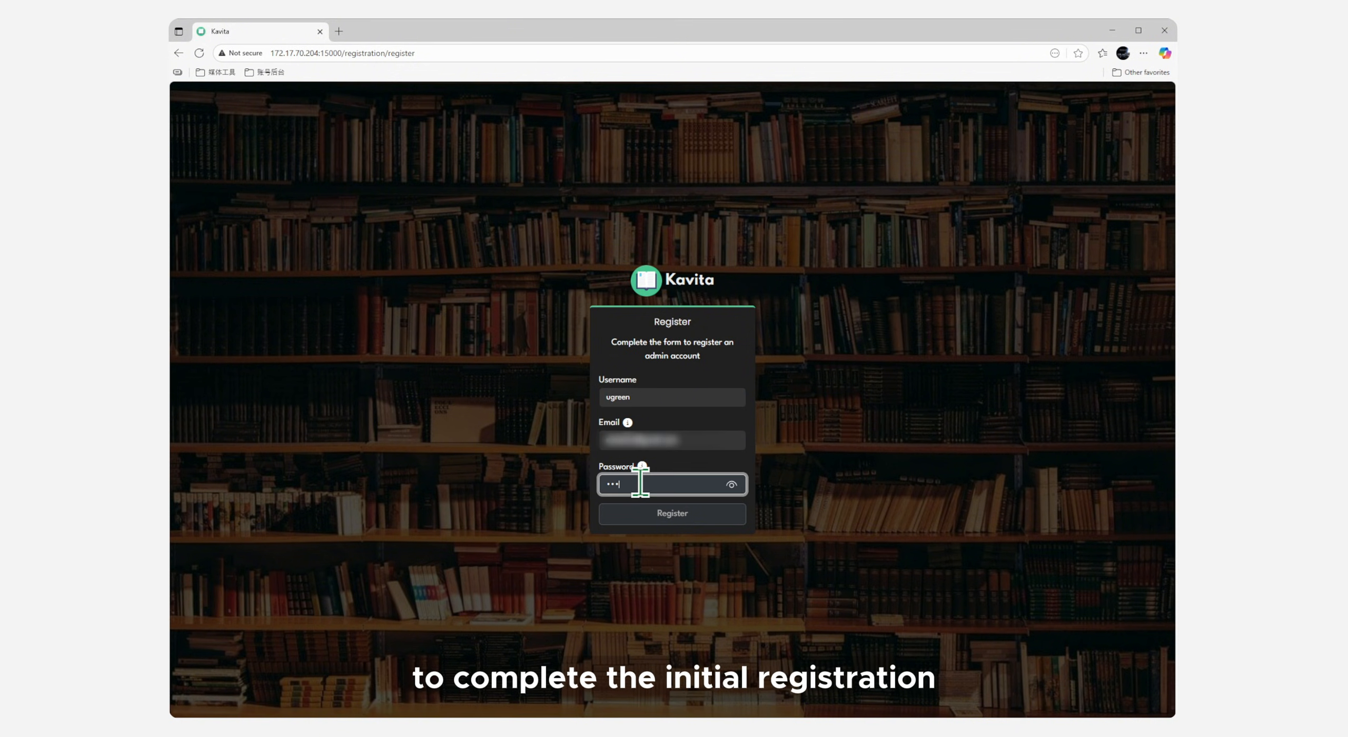
pyautogui.write('aa')
pyautogui.click(618, 514)
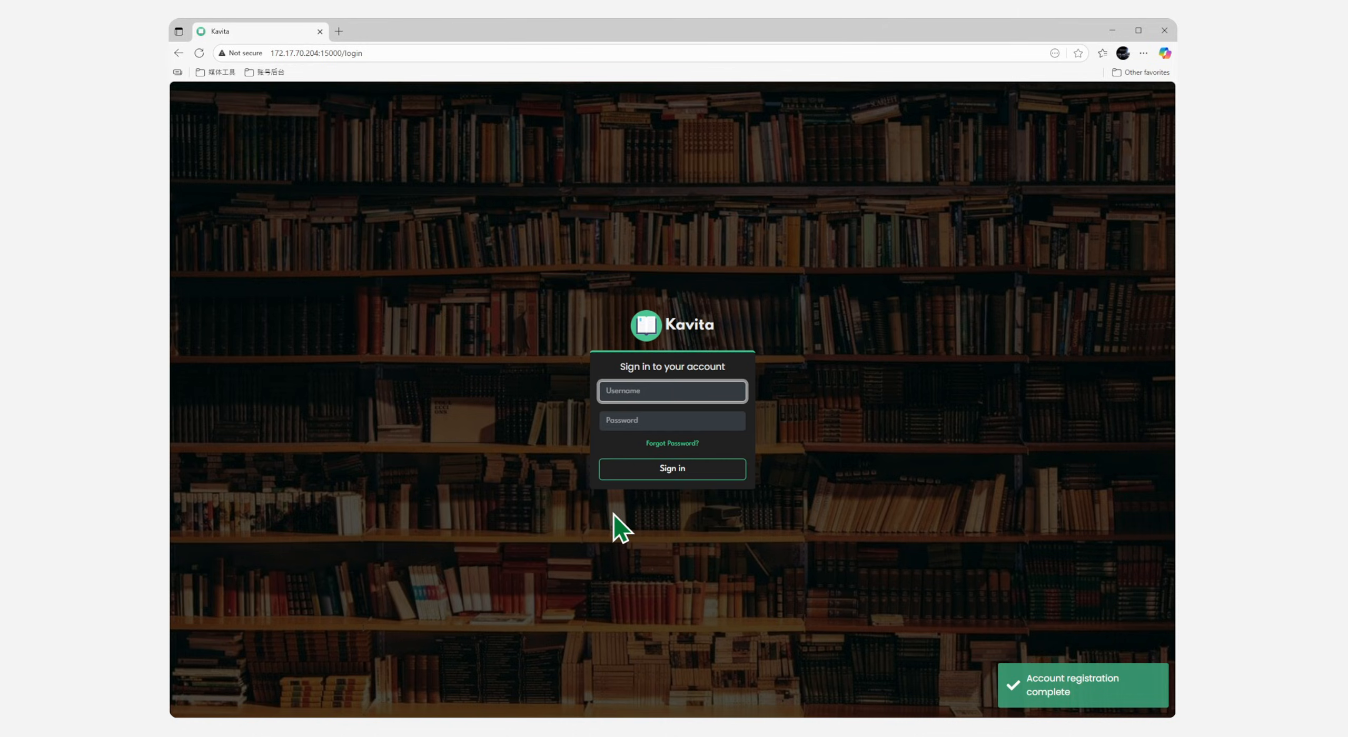
# - Sign in to Kavita as ugreen with the account password
pyautogui.press('Tab')
pyautogui.write('••••••')
pyautogui.press('Return')
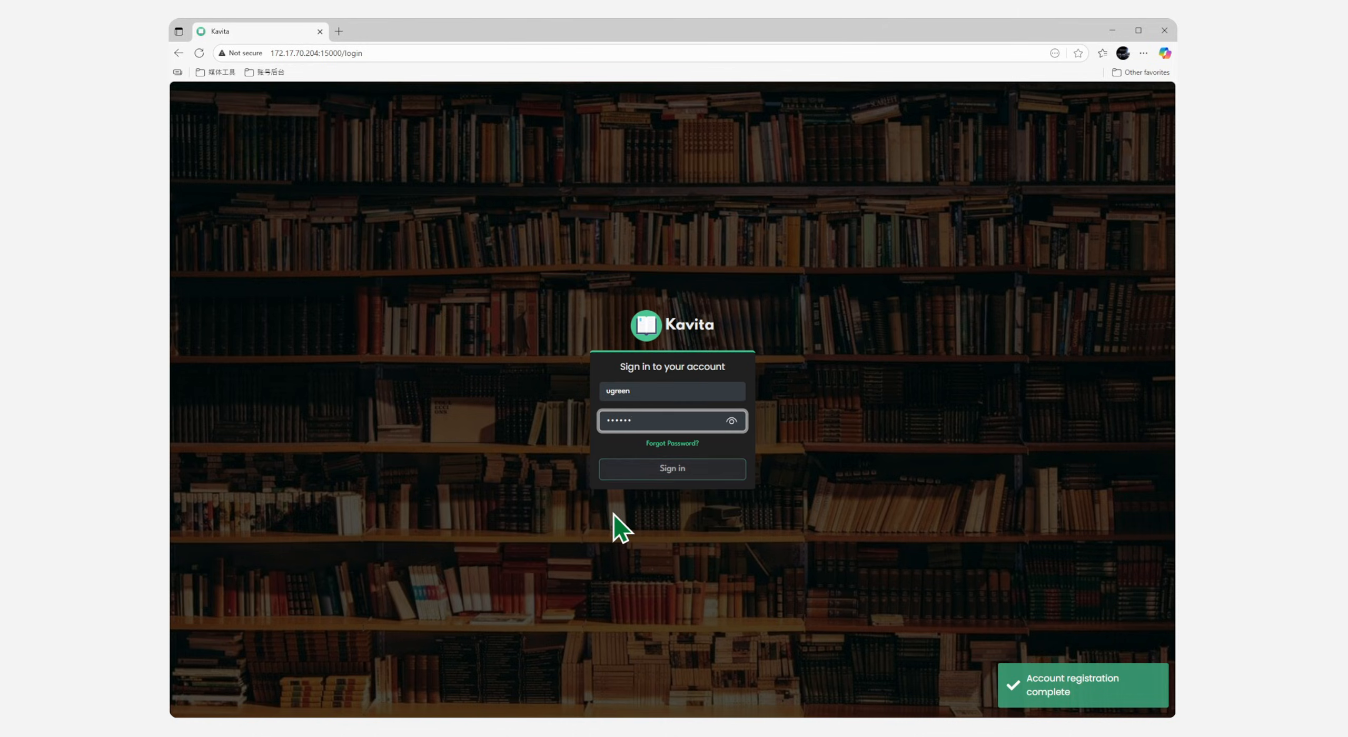
# - Set the locale to English in the account's global preferences
pyautogui.click(1103, 95)
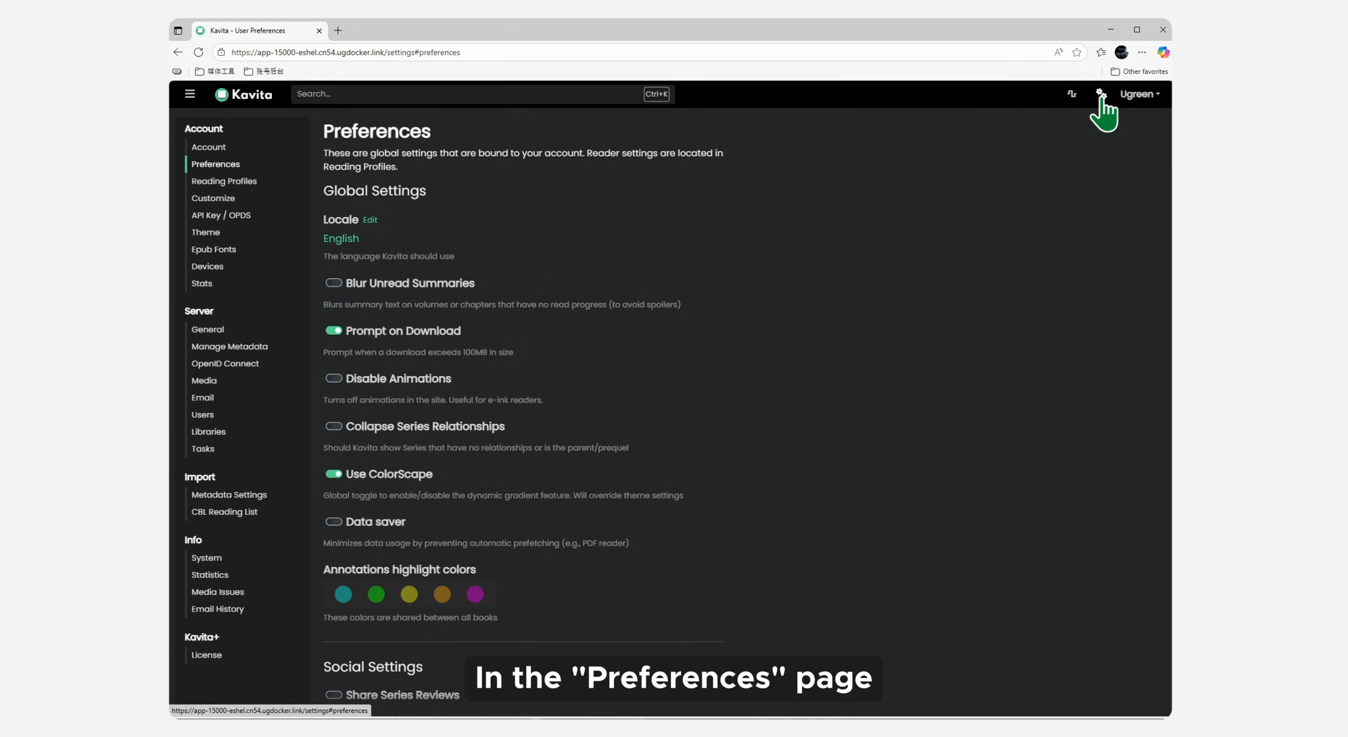
pyautogui.click(370, 220)
pyautogui.click(427, 243)
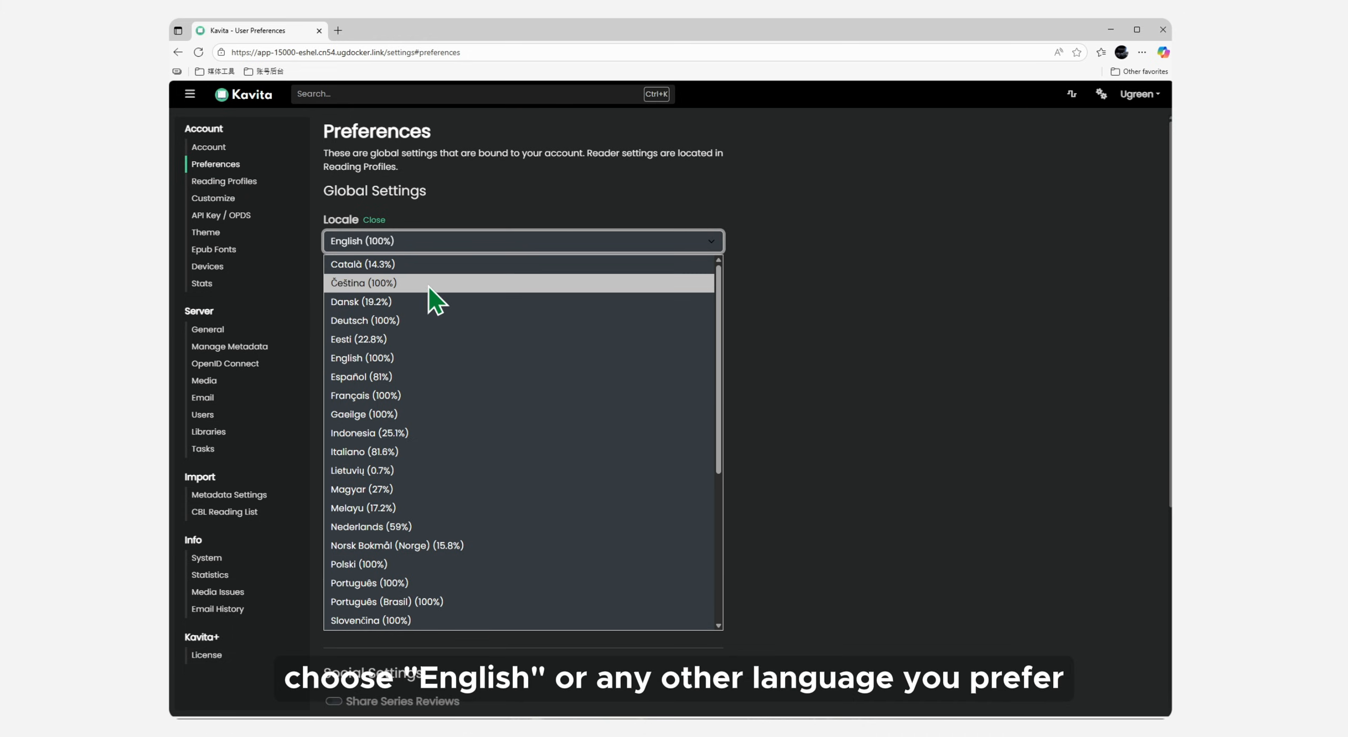
pyautogui.scroll(-5, 435, 304)
pyautogui.scroll(-2, 437, 303)
pyautogui.scroll(5, 432, 316)
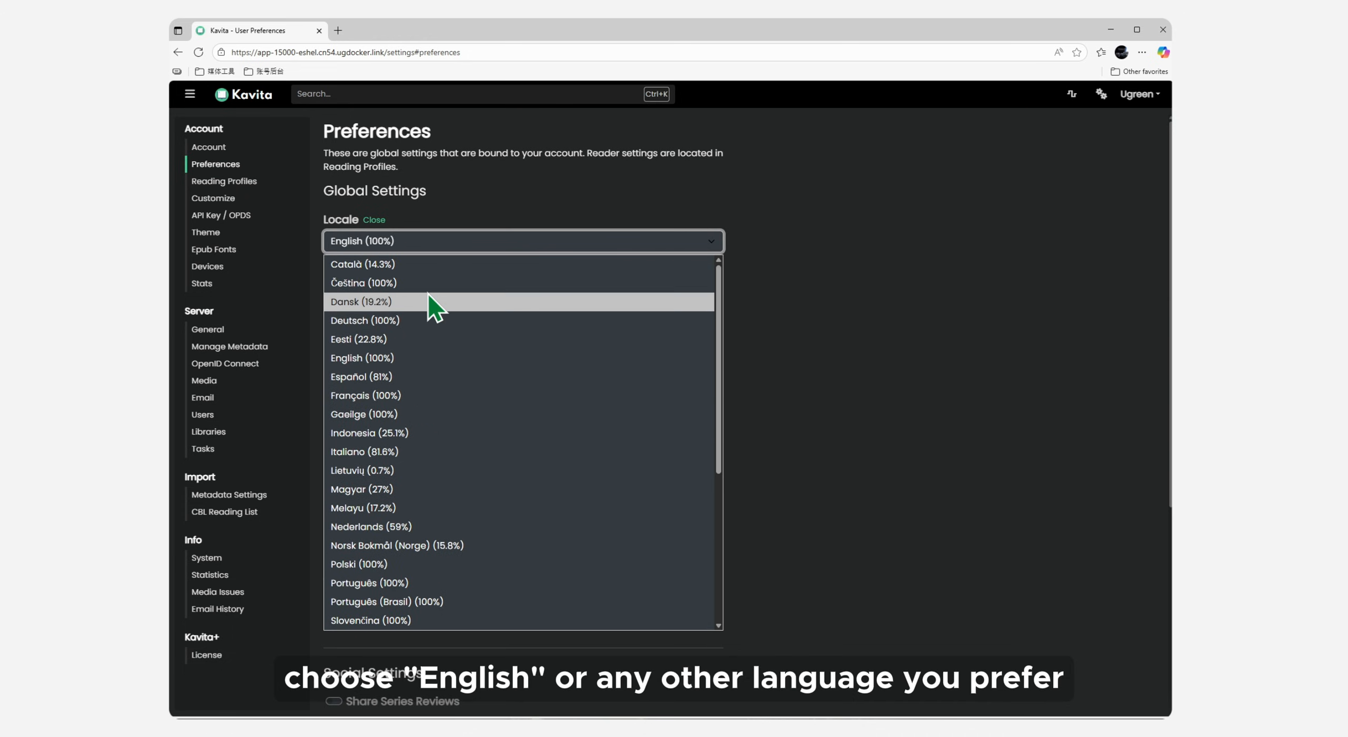
pyautogui.click(409, 359)
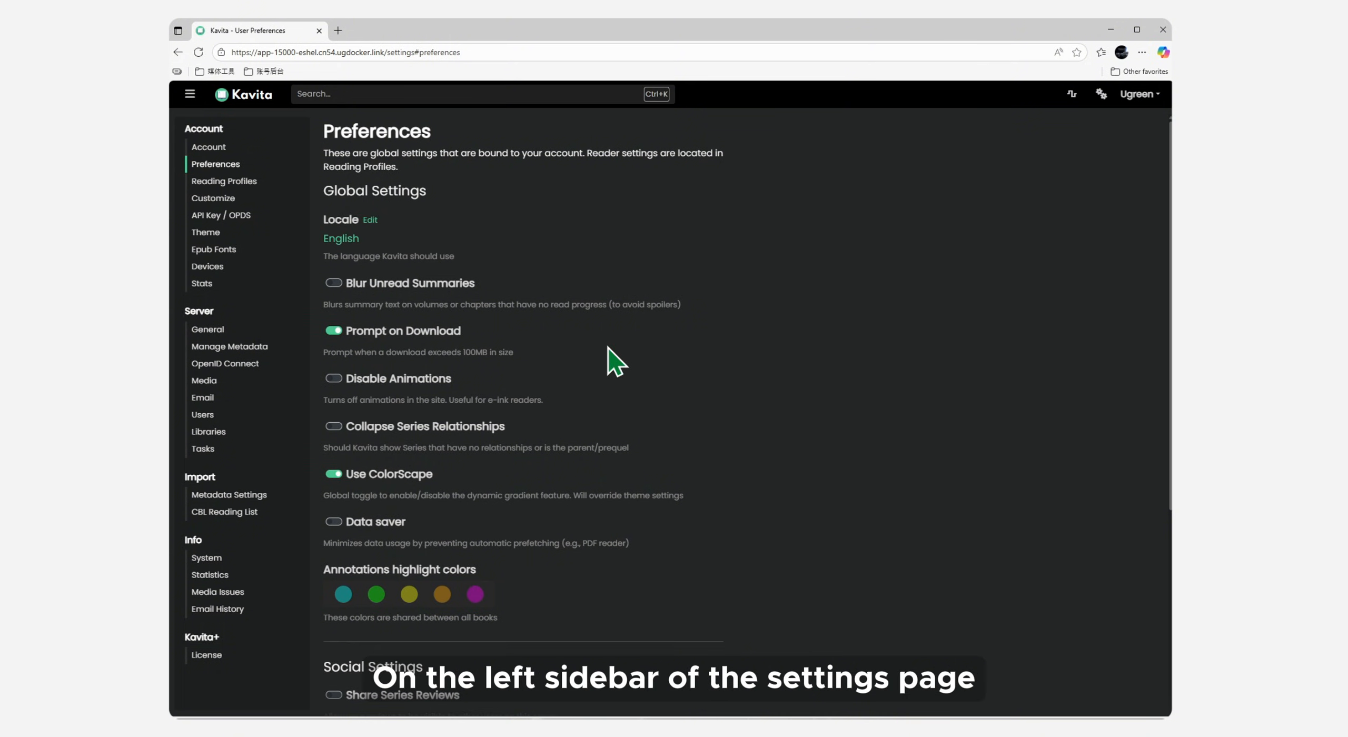
# - Start a new server library named comic with the type Comic, and continue to its folder settings
pyautogui.click(217, 437)
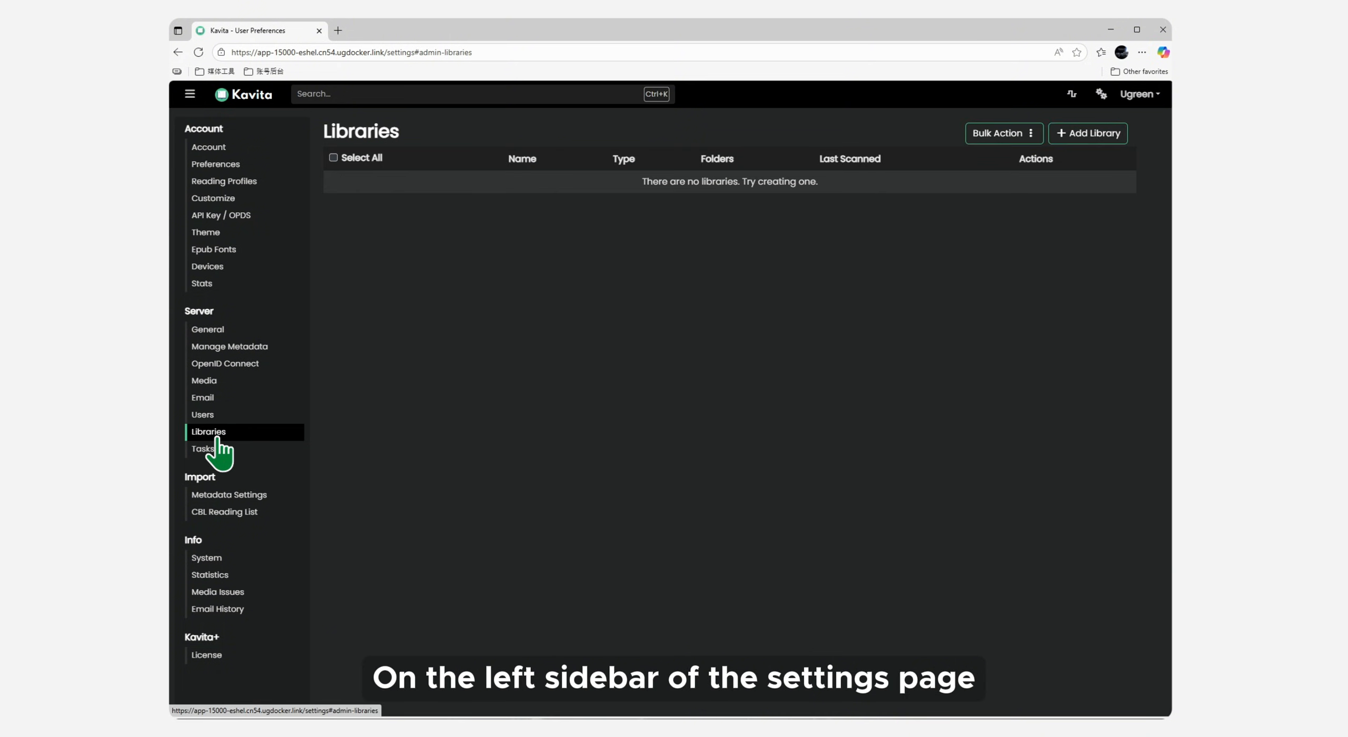
pyautogui.click(1102, 140)
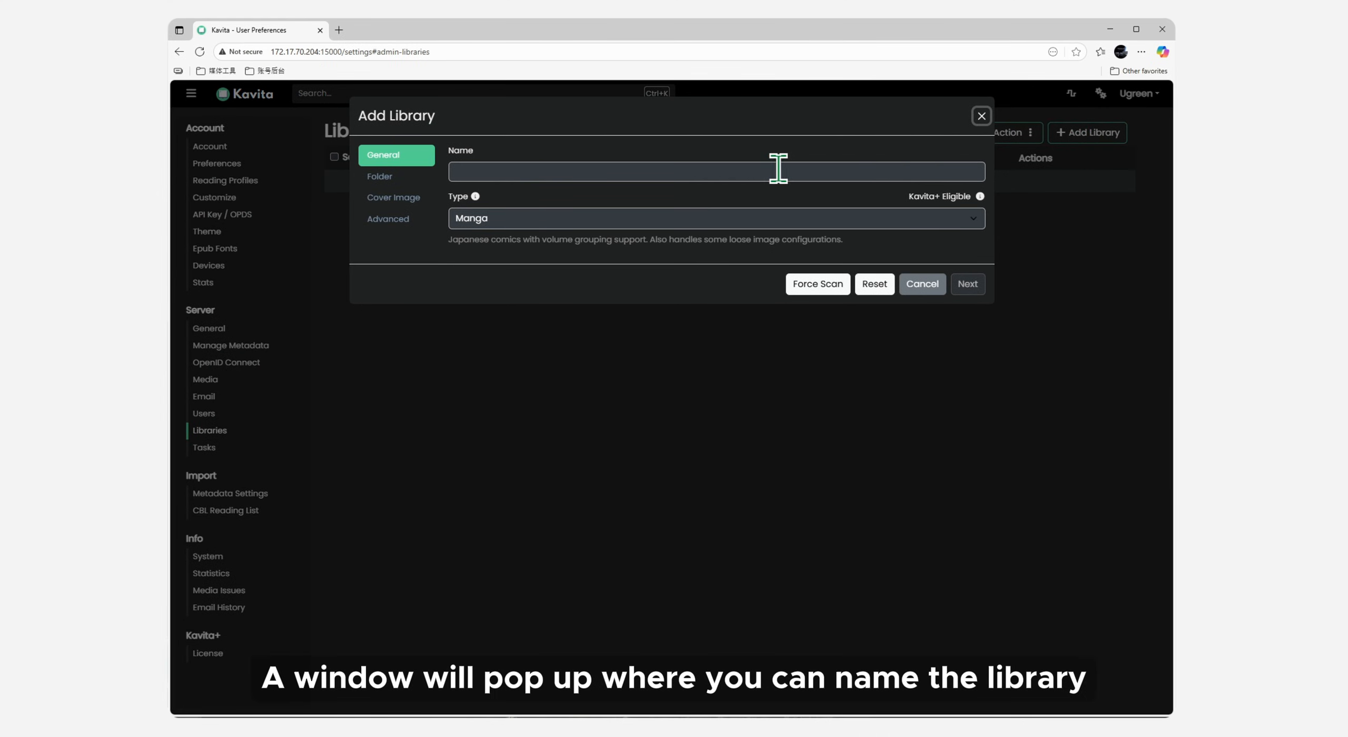
pyautogui.click(738, 167)
pyautogui.write('comic')
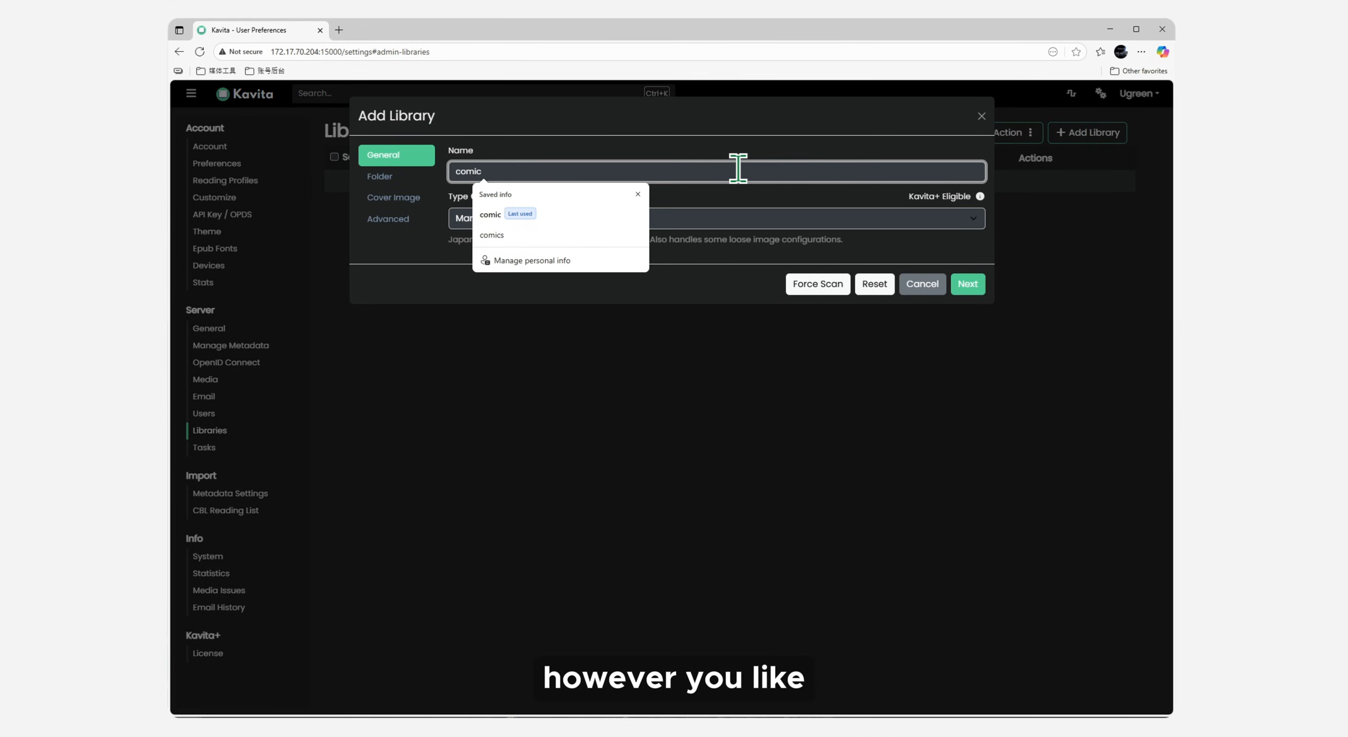
pyautogui.click(722, 221)
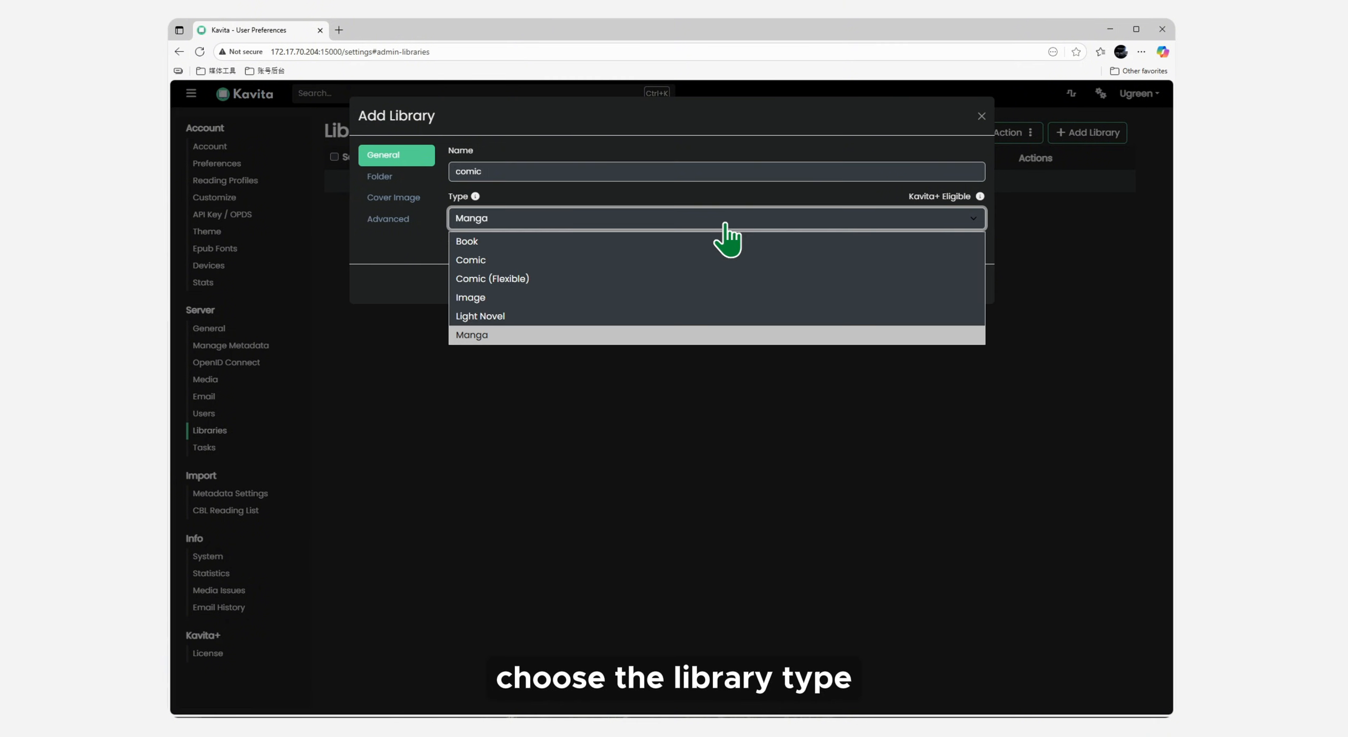
pyautogui.click(701, 262)
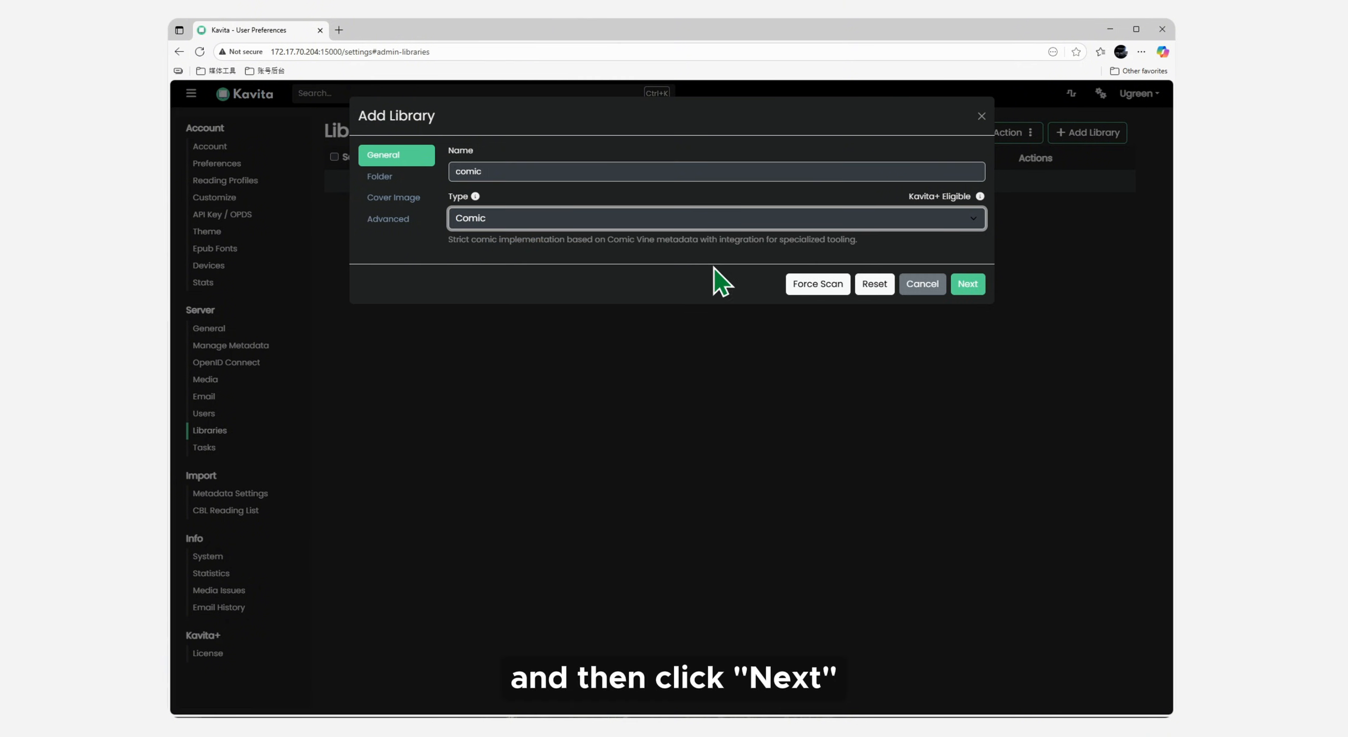
pyautogui.click(956, 284)
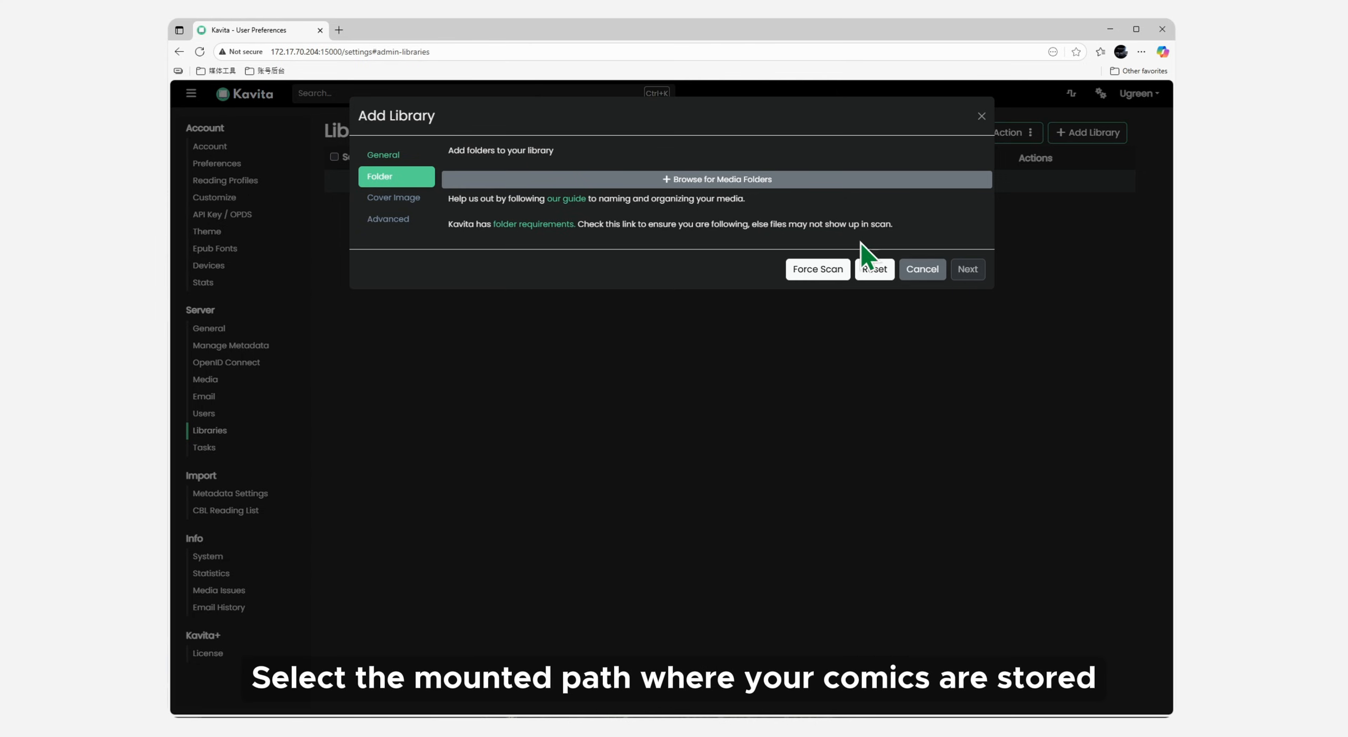
# - Add the /comics folder to the library and save it without a cover image, keeping the default advanced settings
pyautogui.click(736, 180)
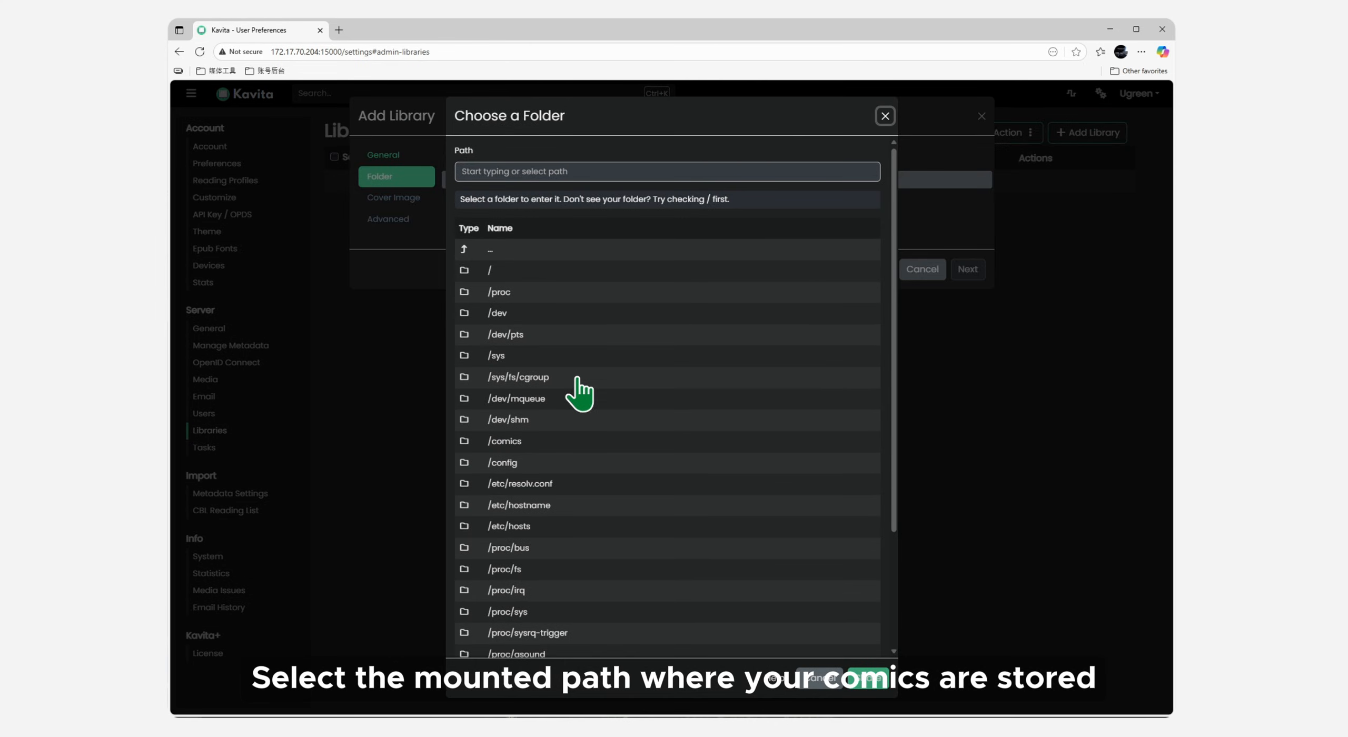
pyautogui.click(503, 443)
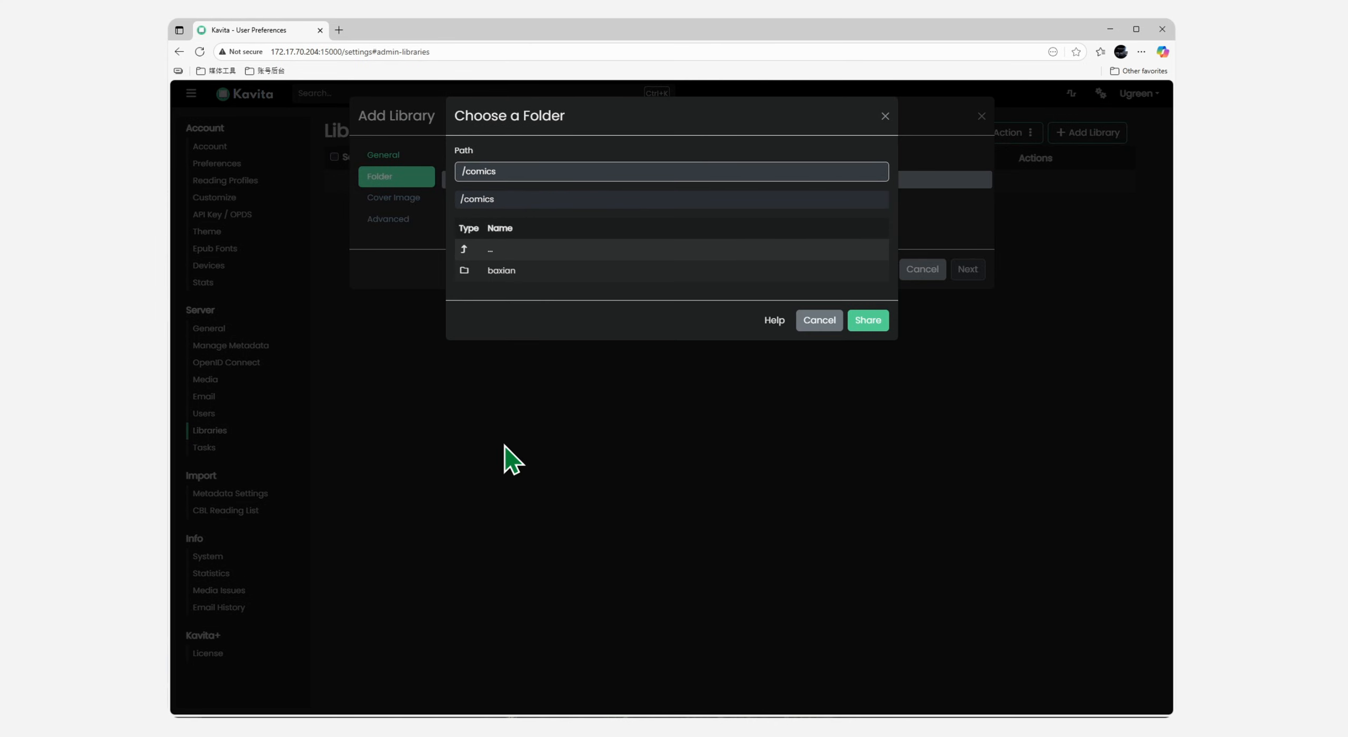
pyautogui.click(871, 319)
pyautogui.click(968, 296)
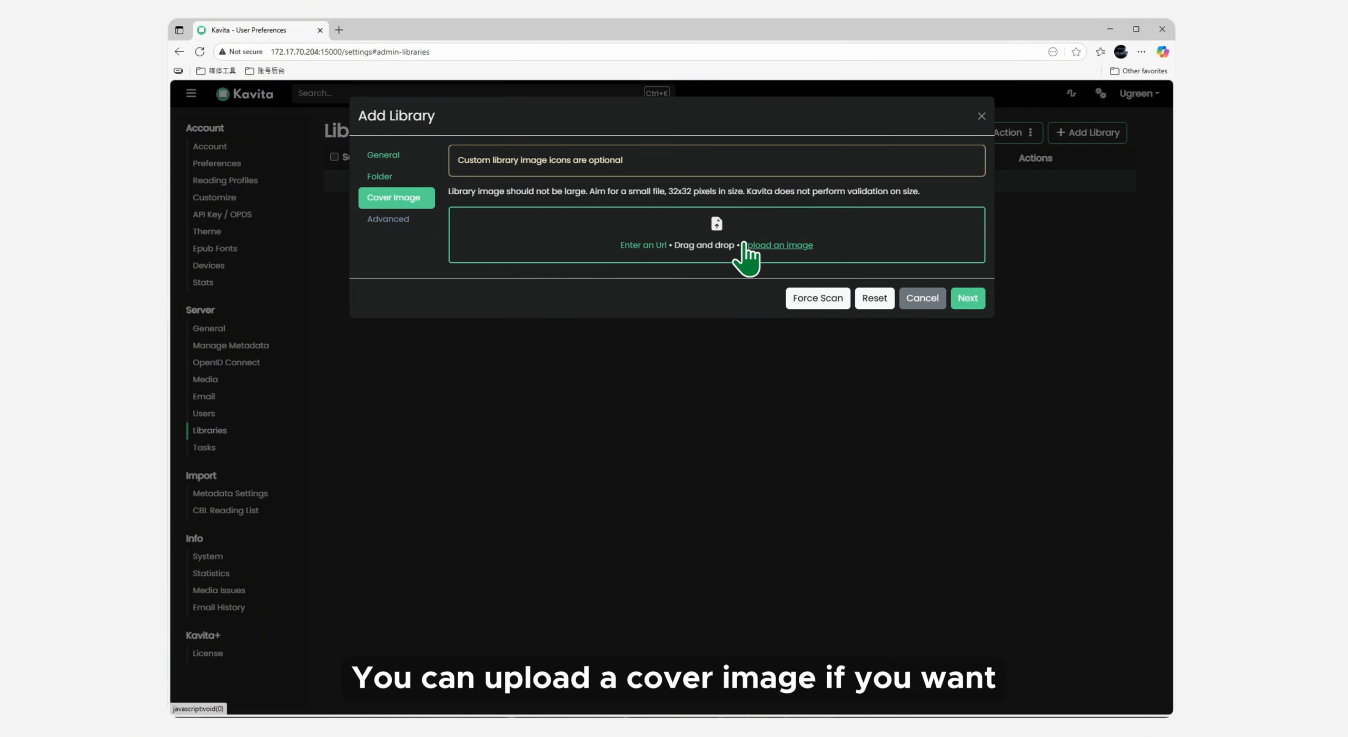
pyautogui.click(967, 298)
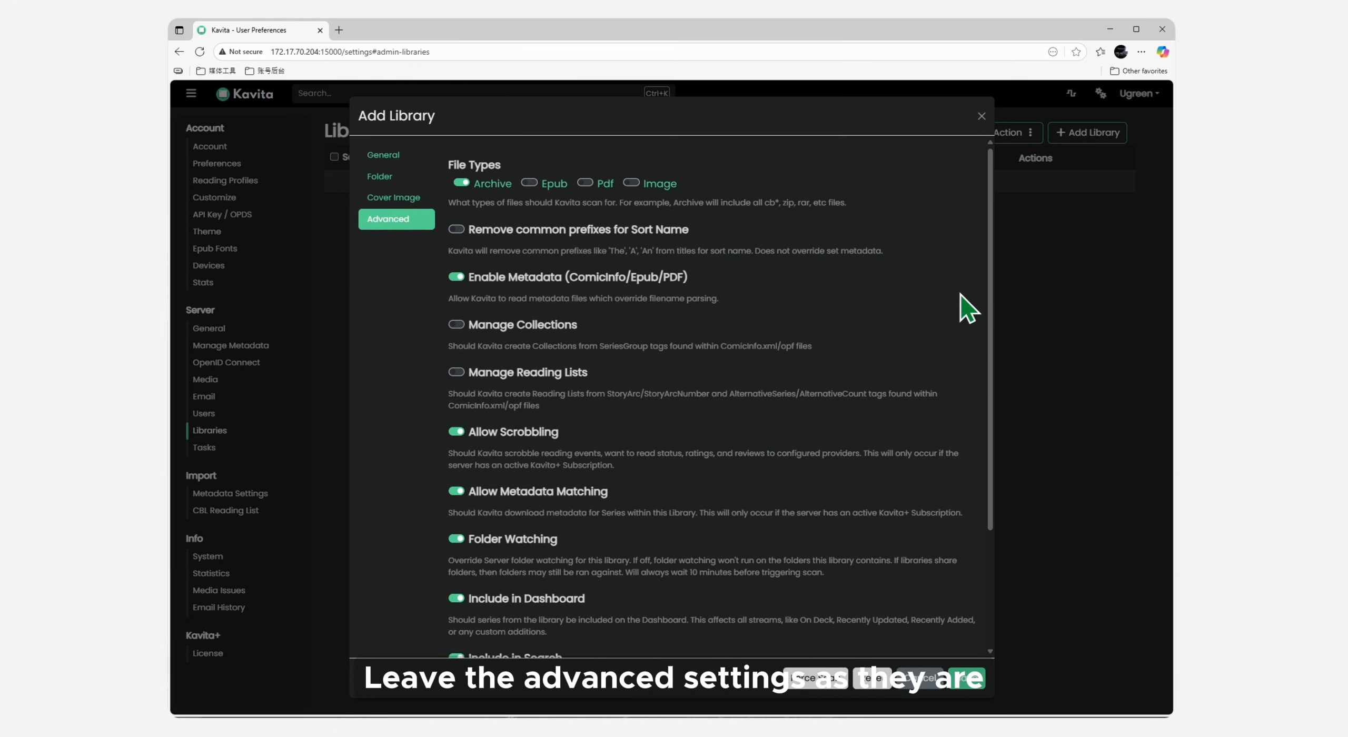
pyautogui.click(968, 679)
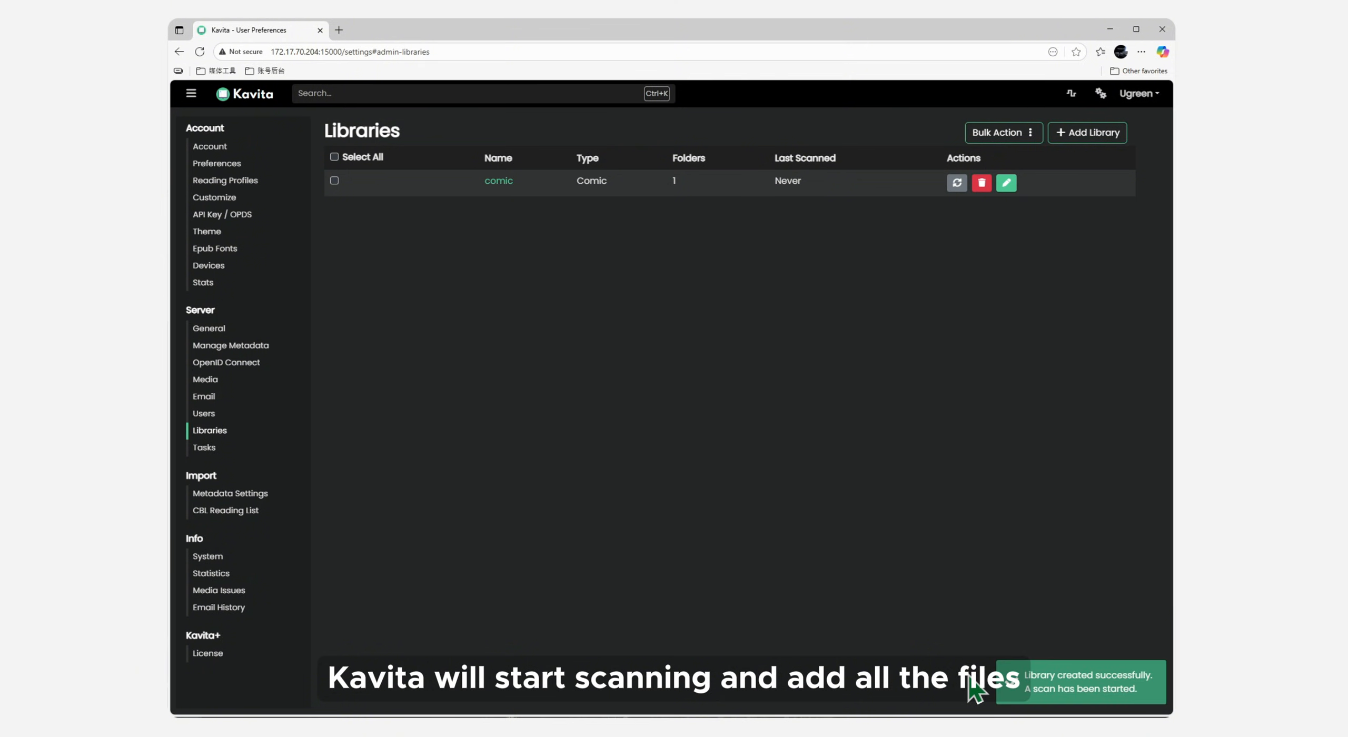
# - Return to the home page and open the recently updated series baxian for reading
pyautogui.click(257, 101)
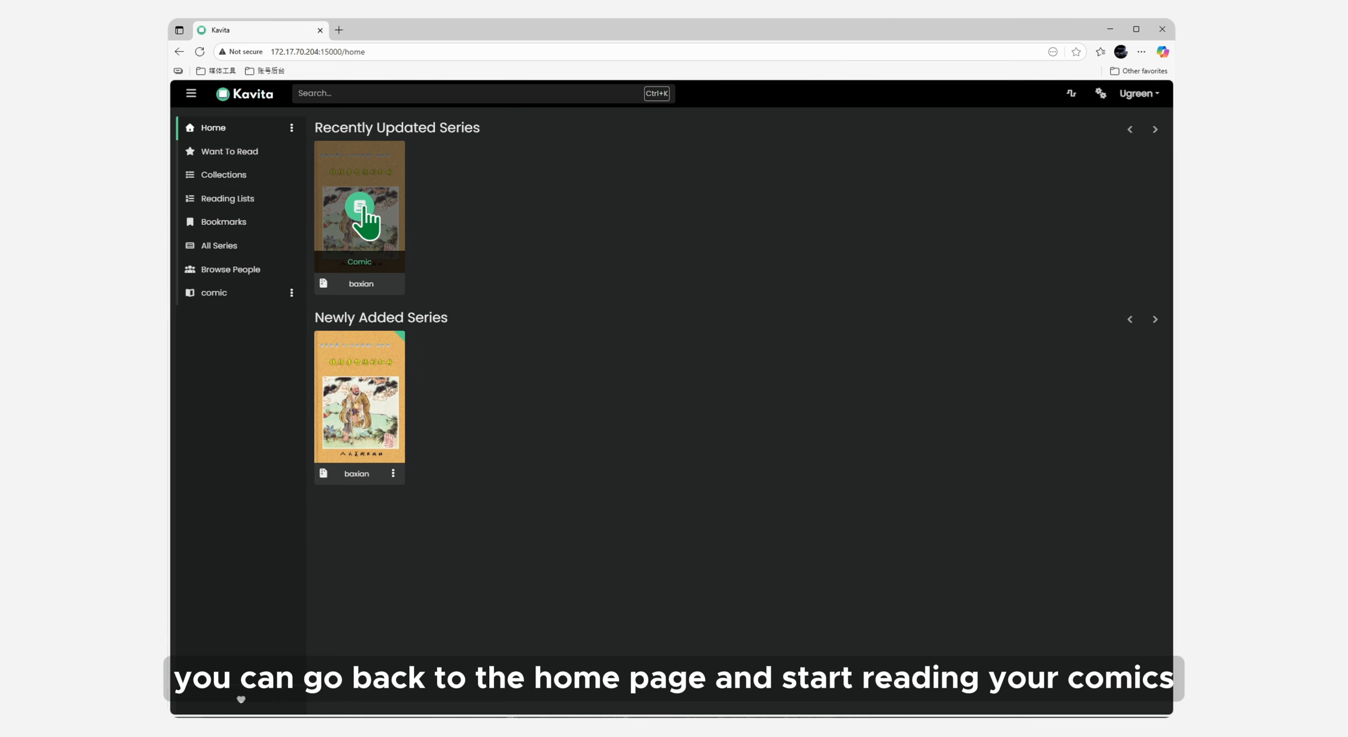
pyautogui.click(363, 208)
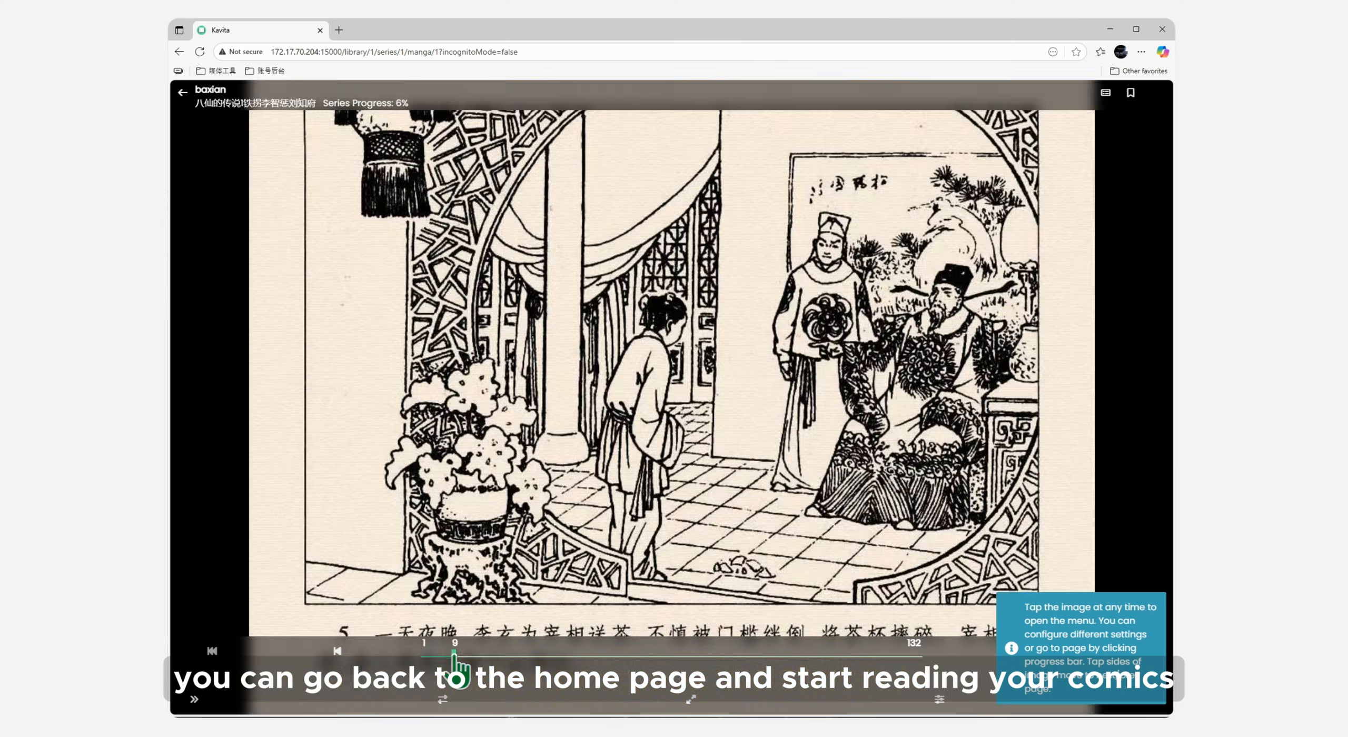